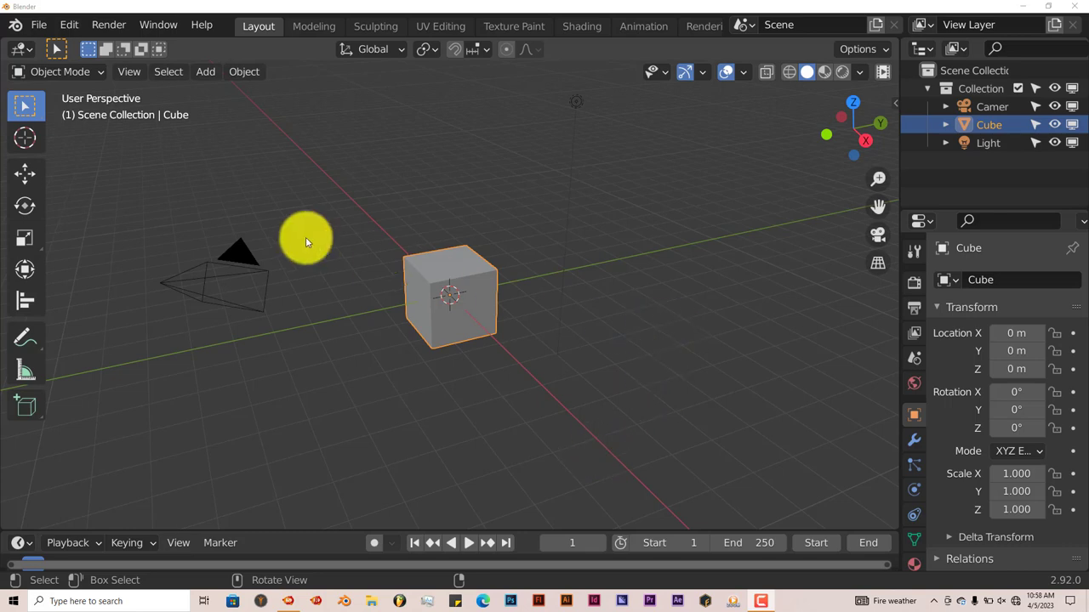
Step: Search the Preferences add-ons list for 'sp' without installing a new add-on
click(67, 27)
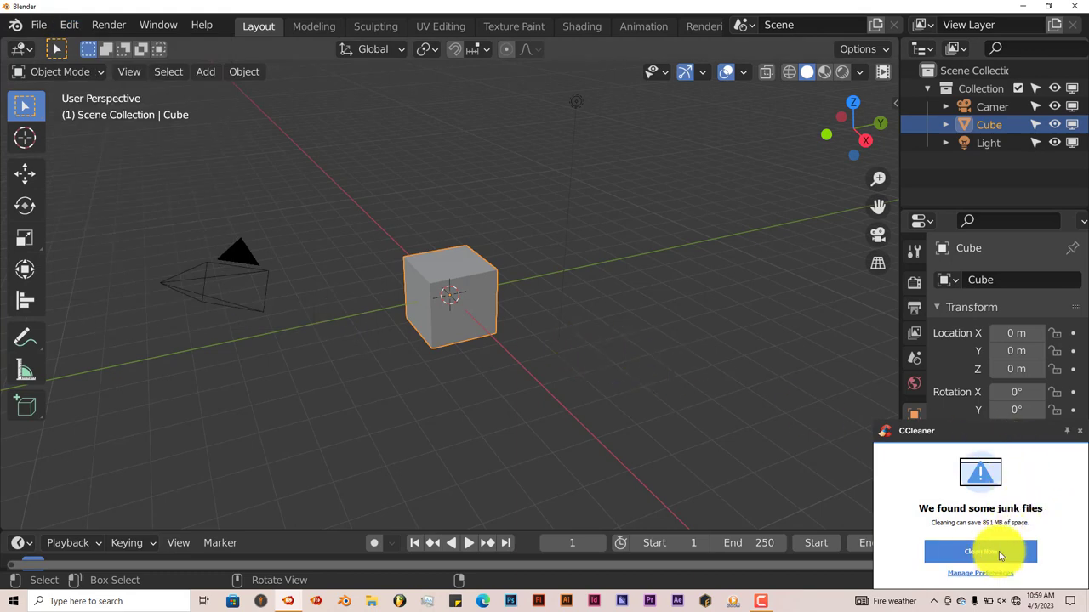
click(996, 553)
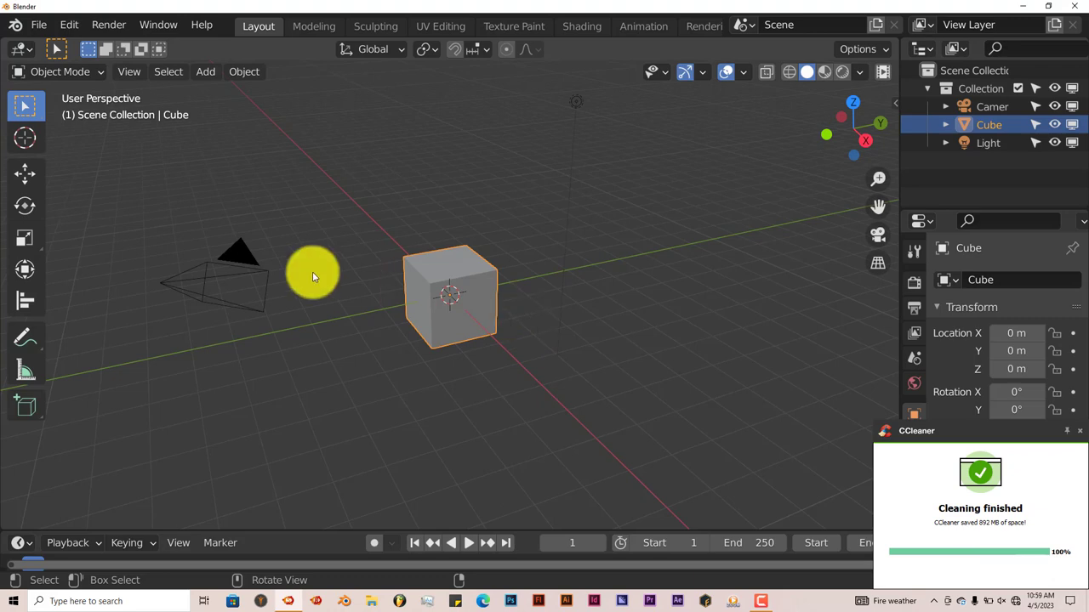
click(69, 25)
click(108, 283)
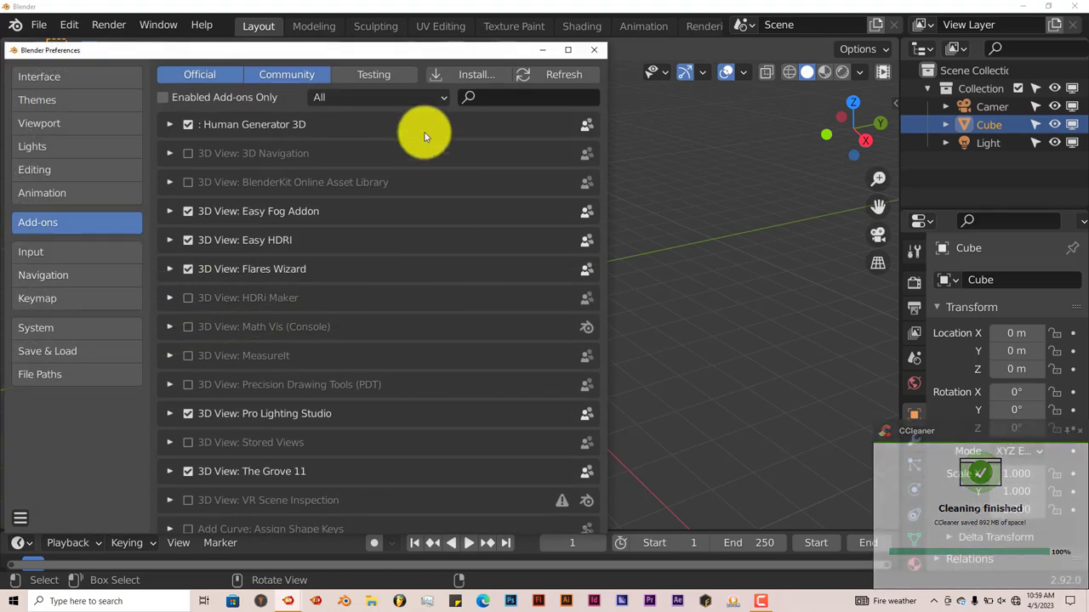
click(470, 75)
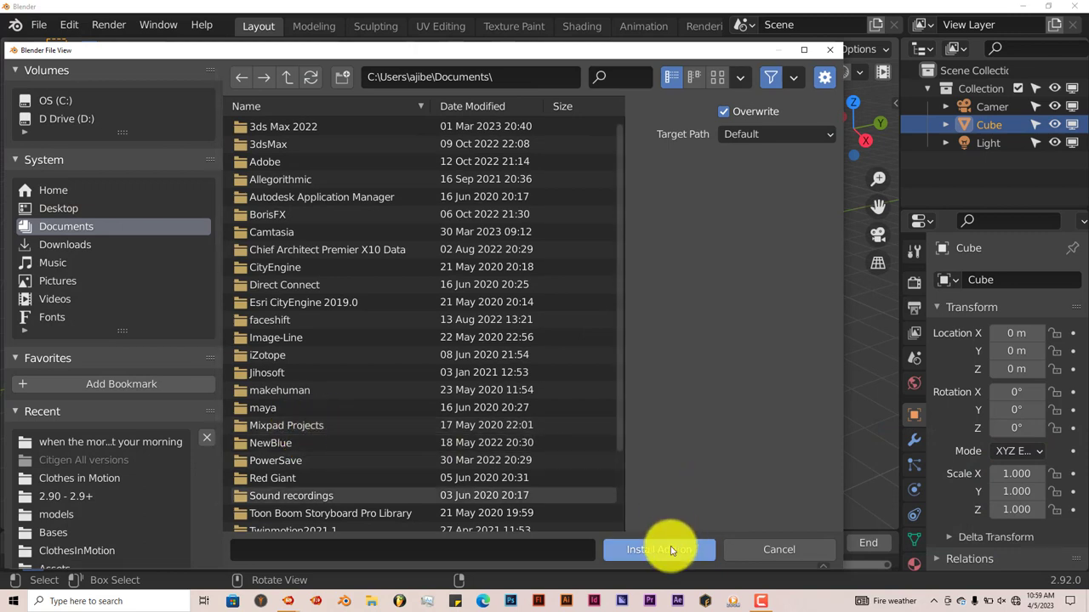
click(831, 49)
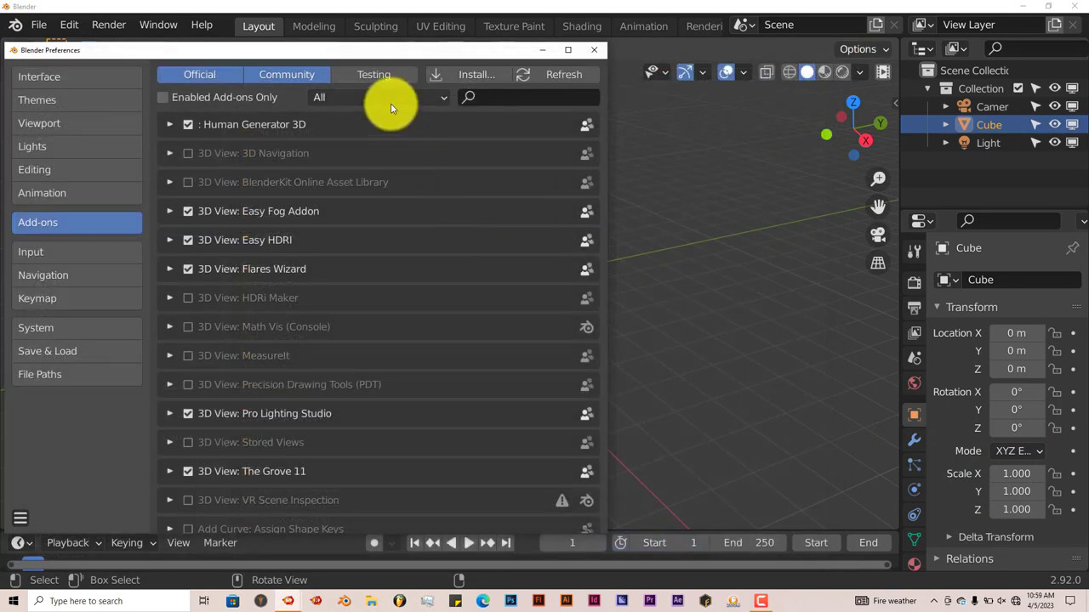
click(513, 101)
text(s)
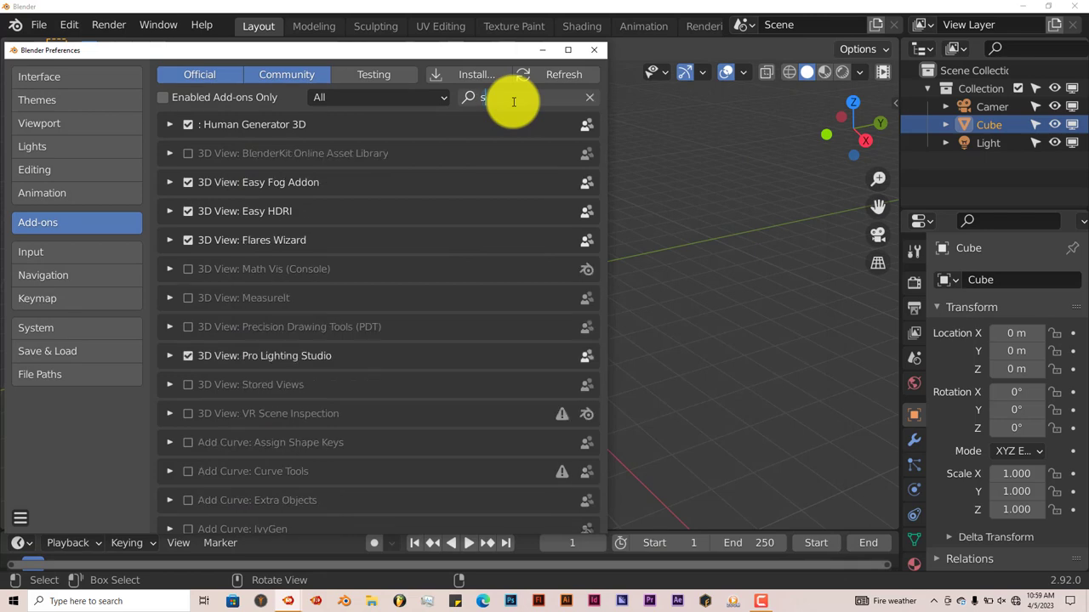
text(p)
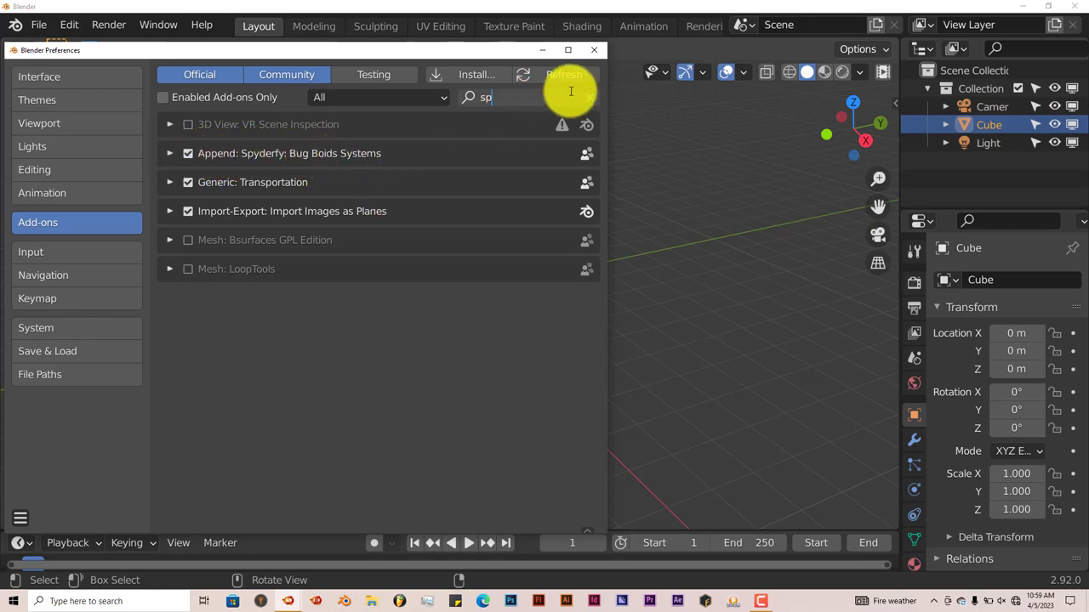
click(594, 49)
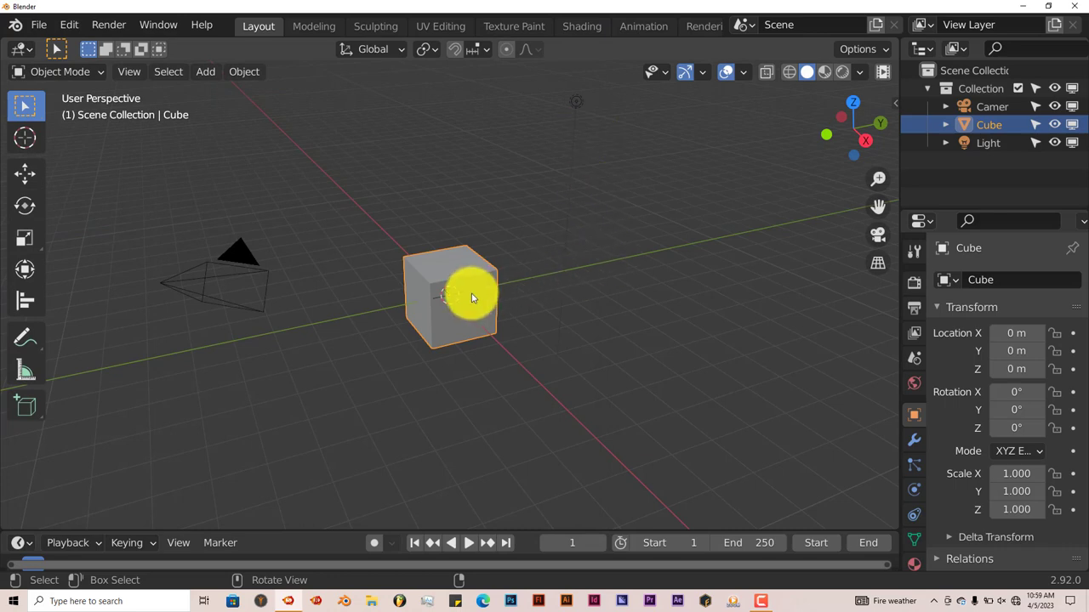
Step: Delete the default cube and show the SPYDERFY Bug Systems panel in the sidebar
middle_drag(473, 297, 446, 320)
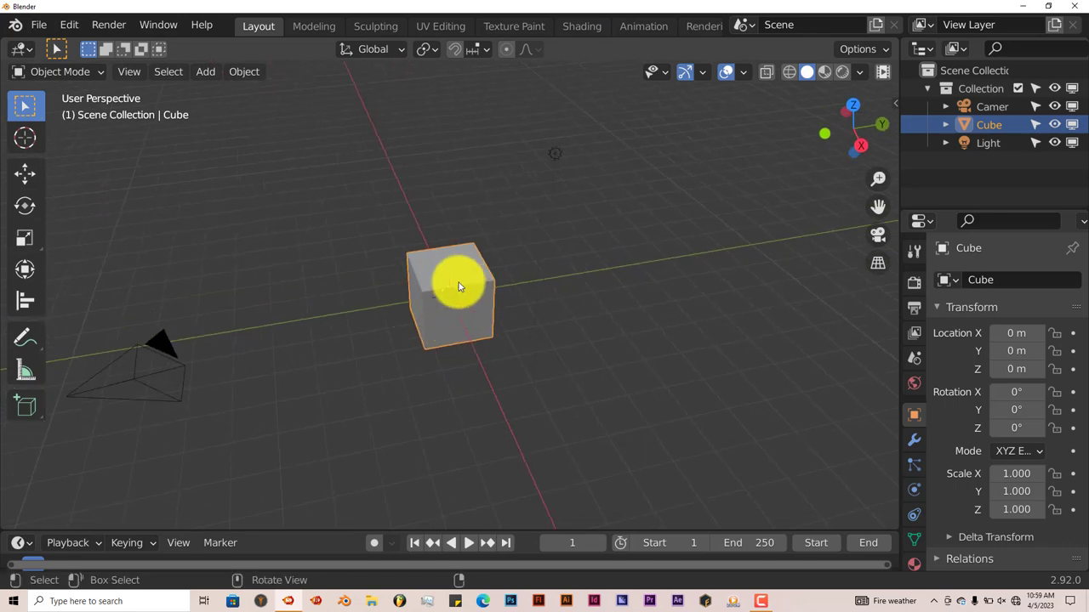
key(Delete)
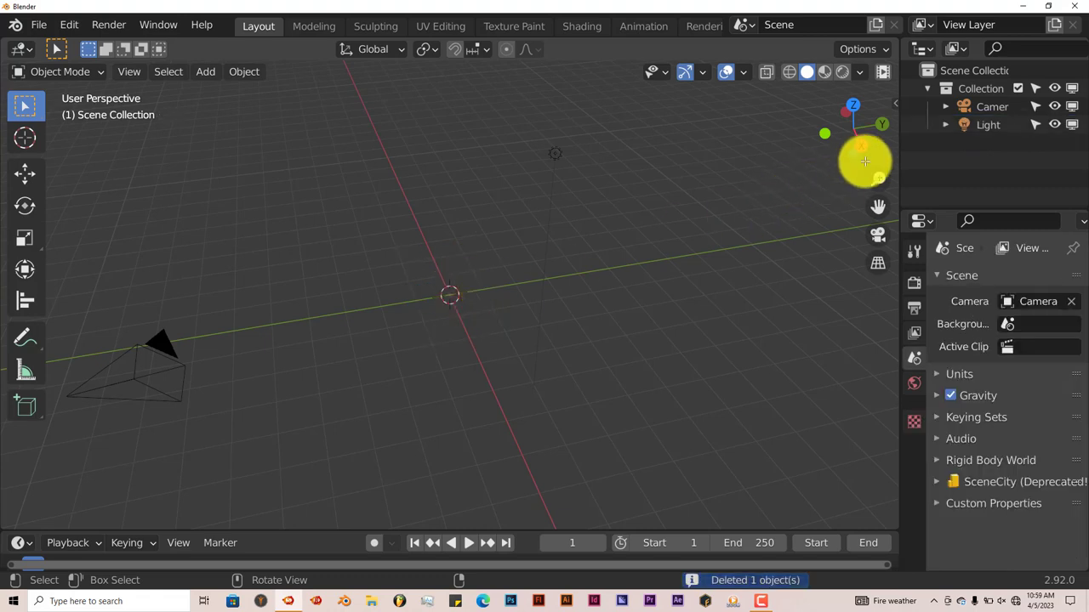
click(894, 102)
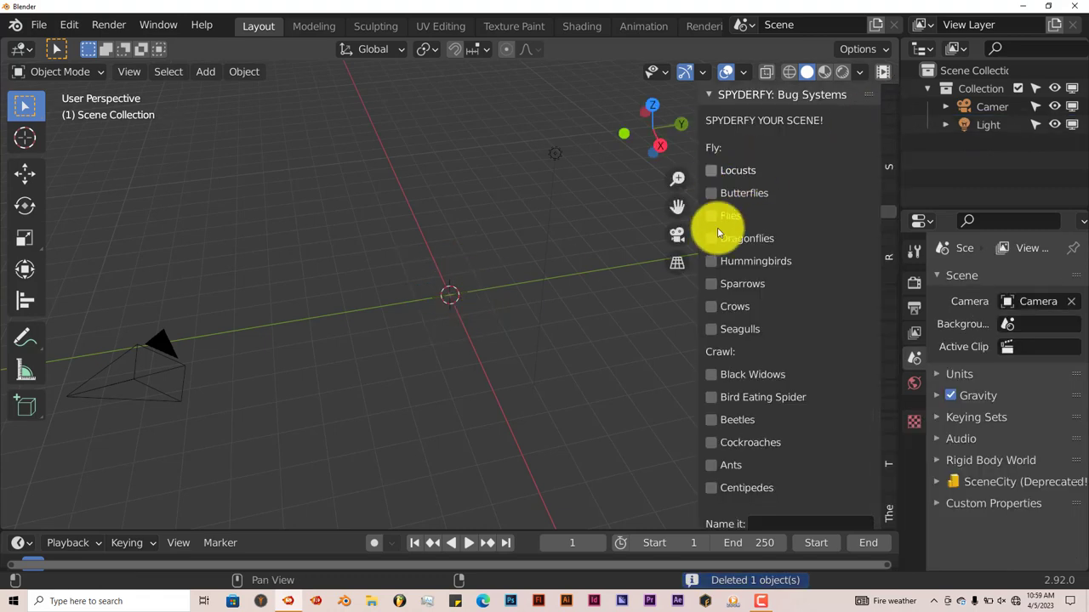
scroll(787, 286, down, 3)
scroll(787, 287, down, 1)
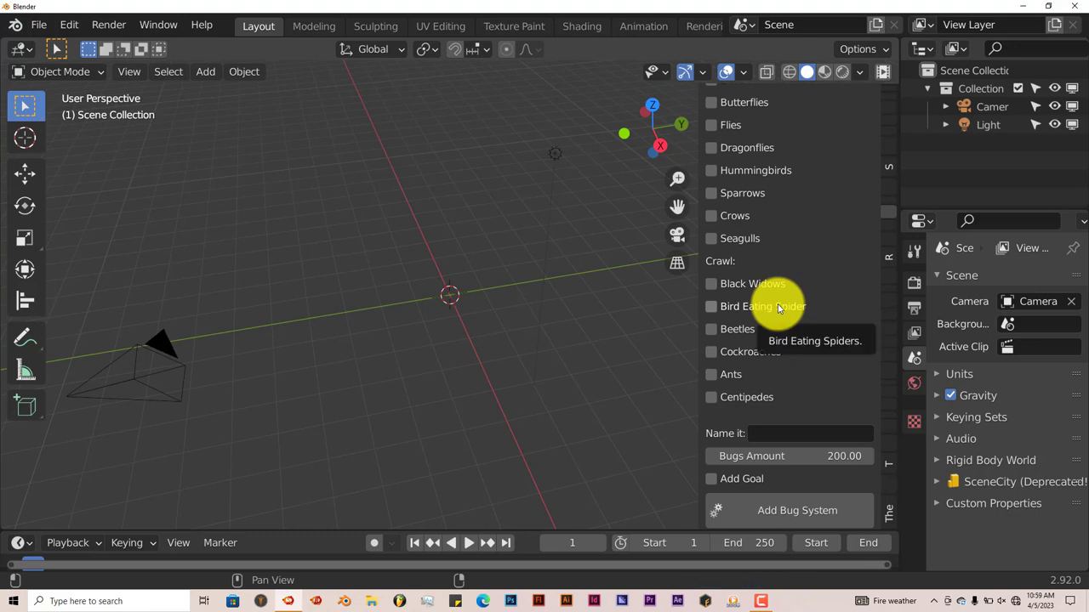
Step: Browse the Spyderfy bug-system options down to Bugs Amount 200
scroll(797, 250, down, 1)
scroll(796, 253, up, 4)
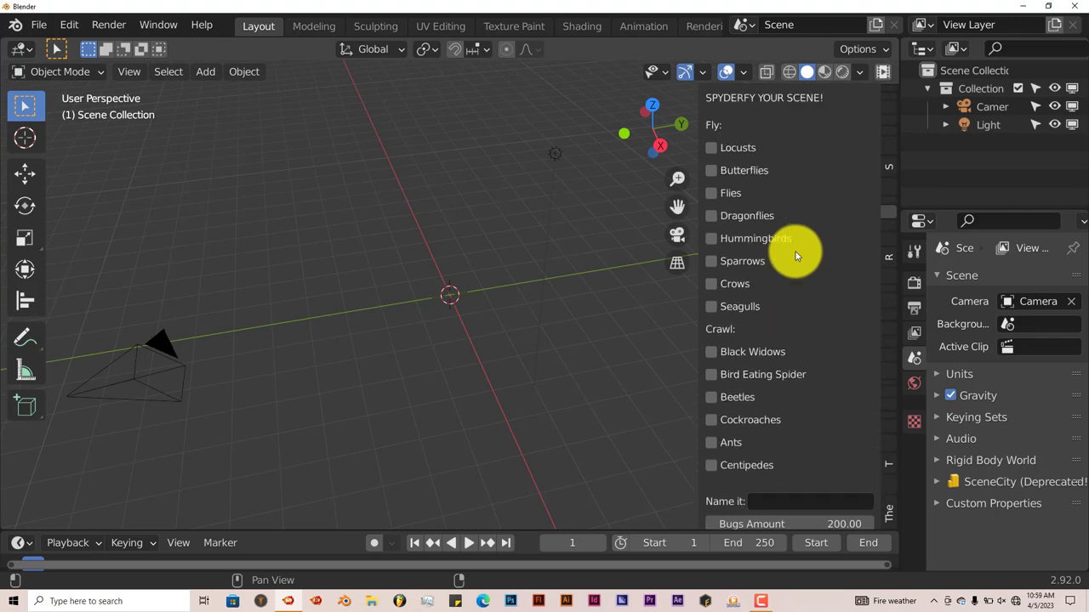
scroll(796, 254, up, 1)
scroll(794, 248, down, 1)
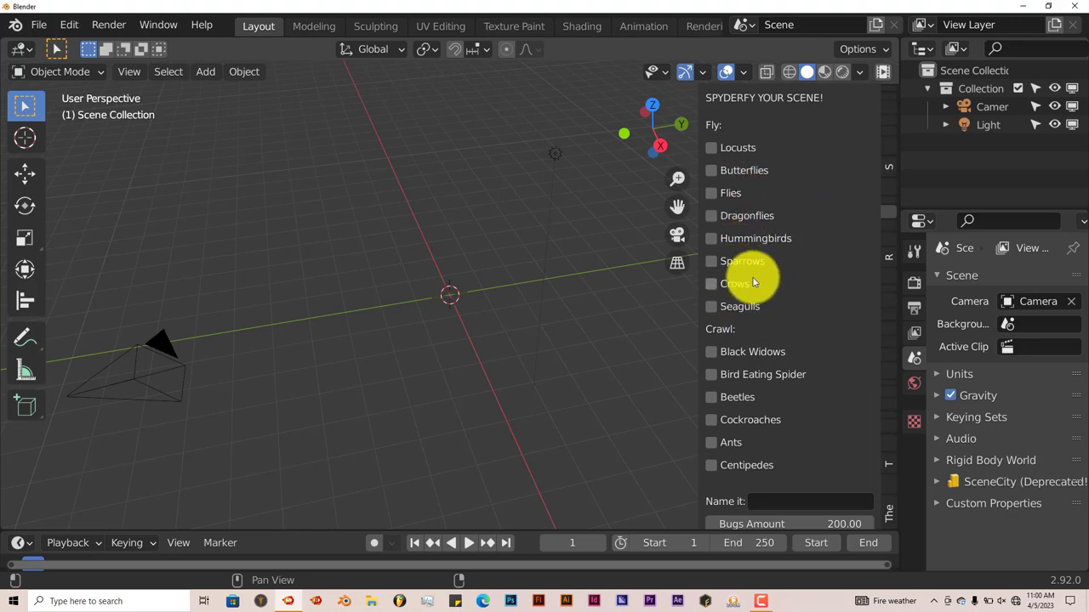
scroll(795, 348, down, 3)
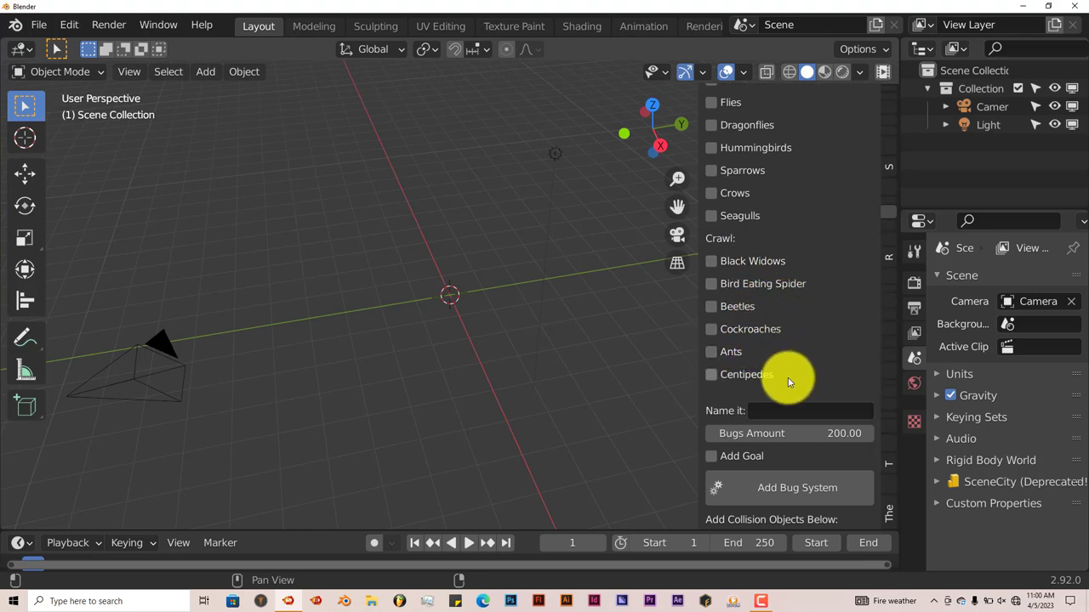
scroll(778, 384, down, 2)
scroll(776, 390, down, 1)
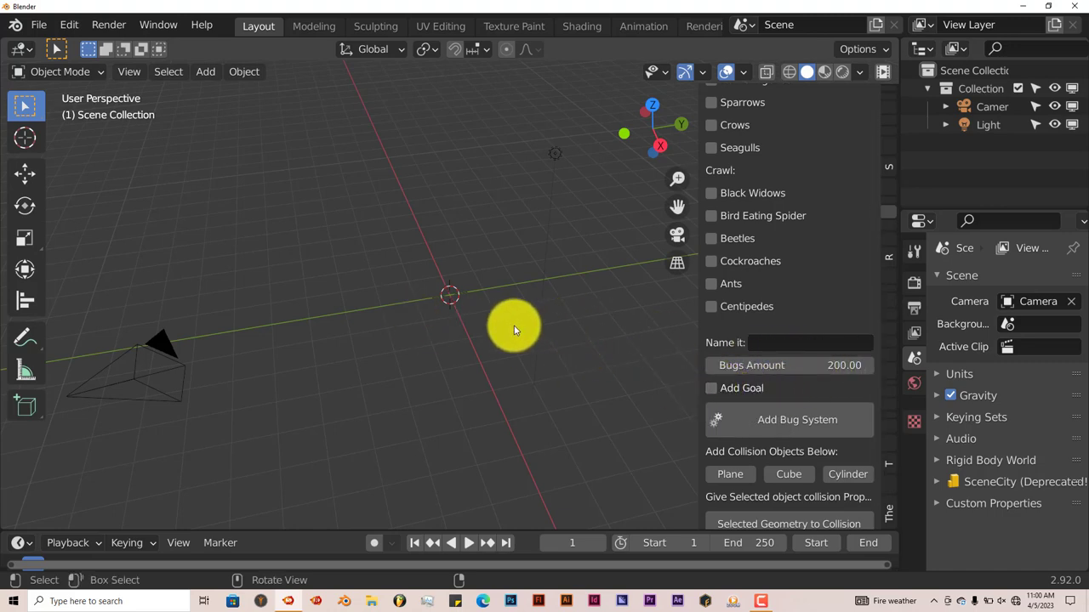
middle_drag(515, 324, 514, 330)
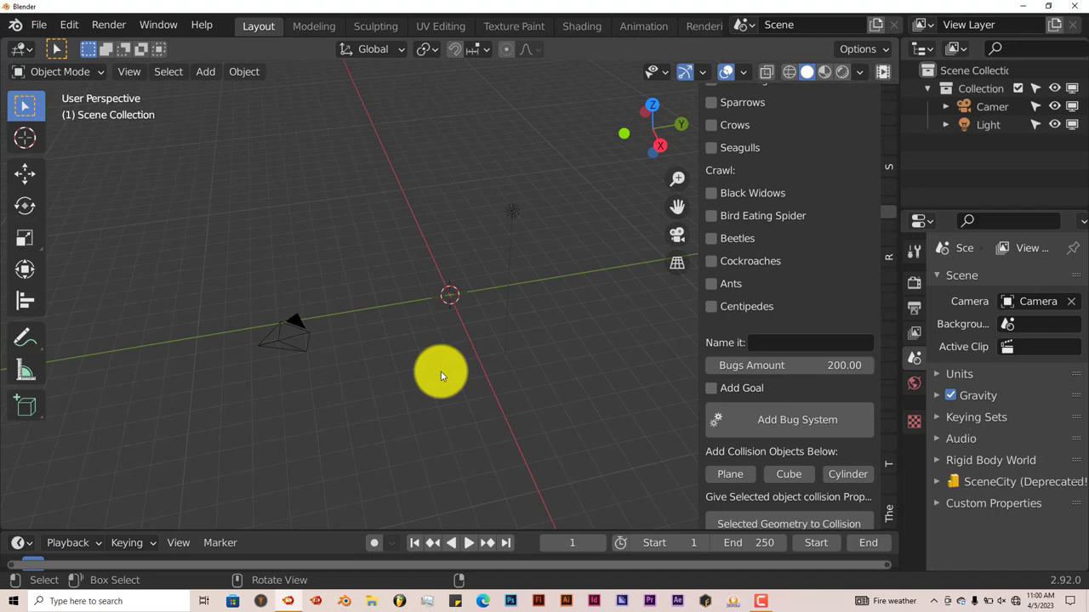
scroll(679, 476, down, 5)
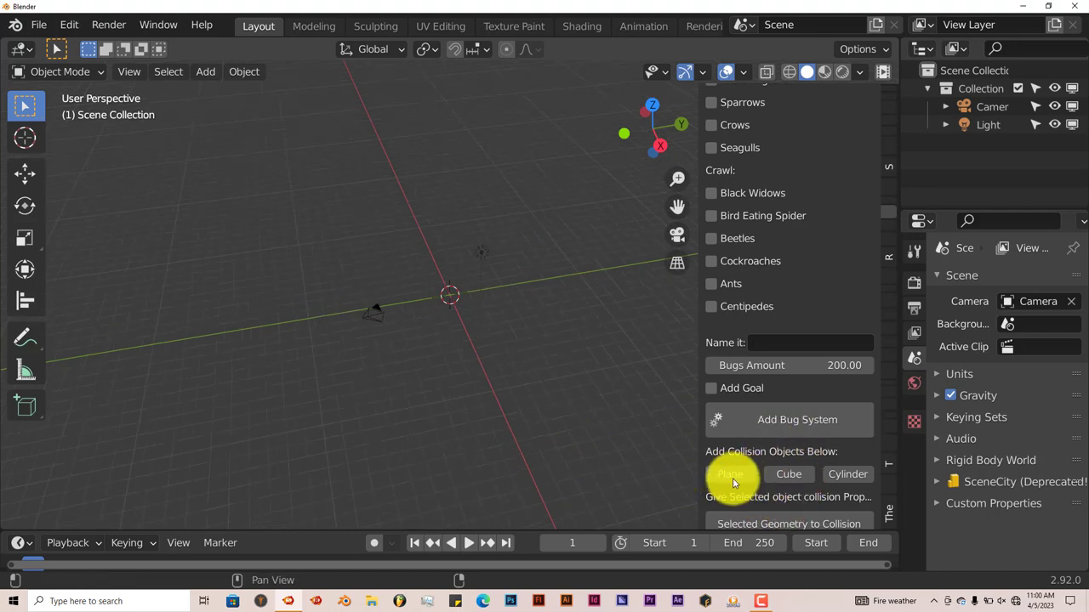
scroll(865, 485, down, 1)
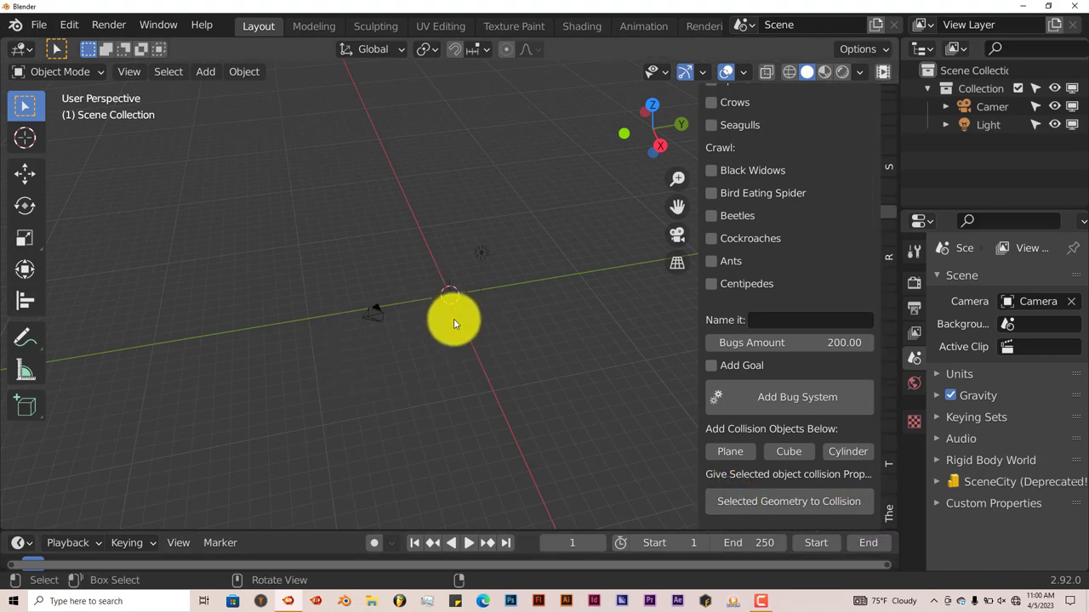
Step: Tick Seagulls, name the swarm 'sea' and enable Add Goal
click(774, 502)
scroll(741, 287, up, 3)
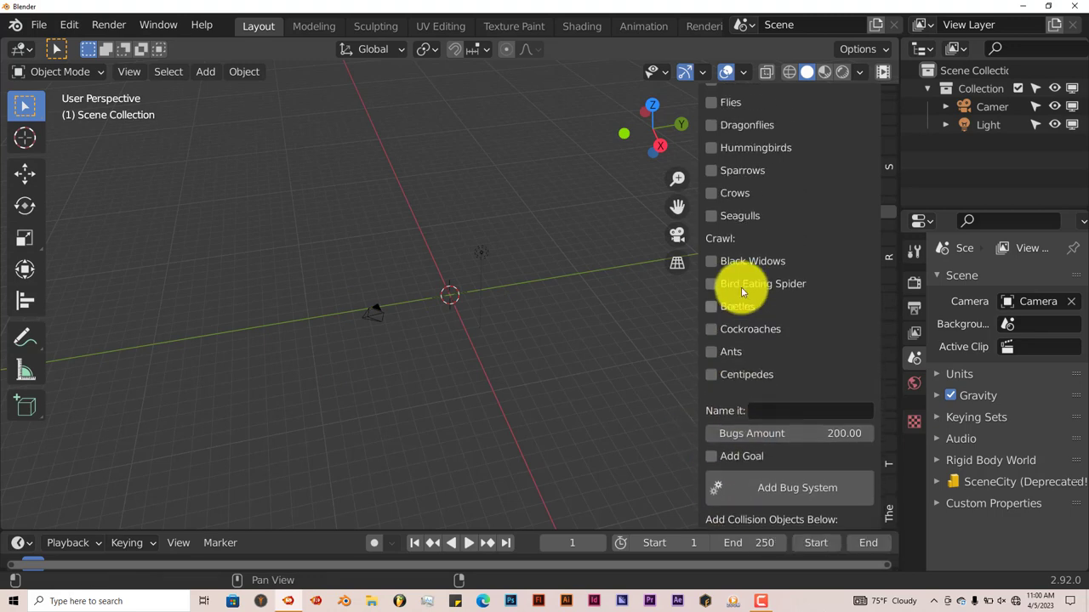
scroll(747, 337, up, 3)
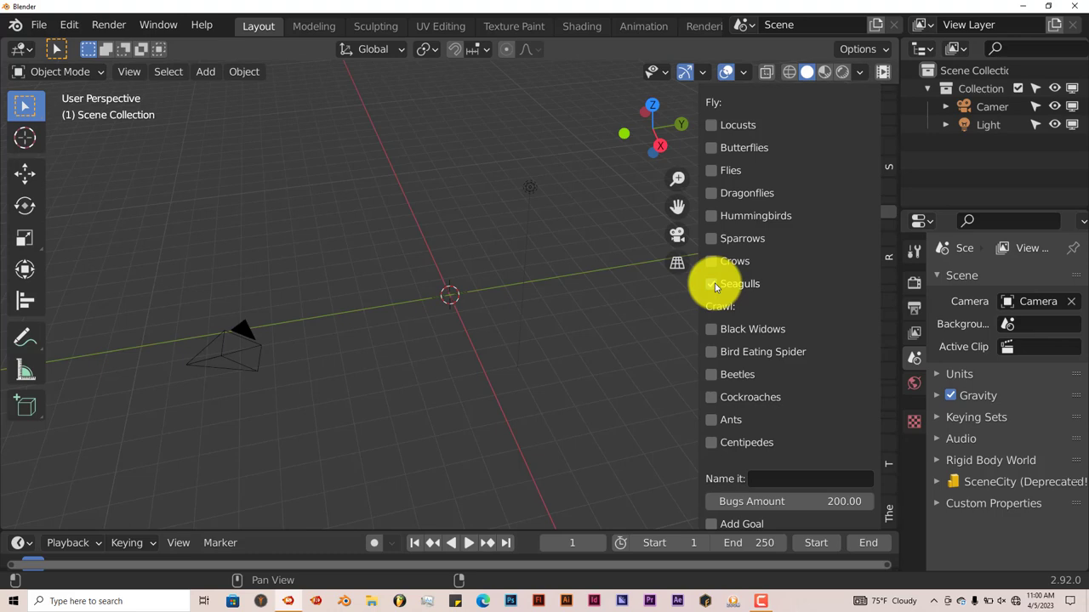
scroll(715, 288, down, 3)
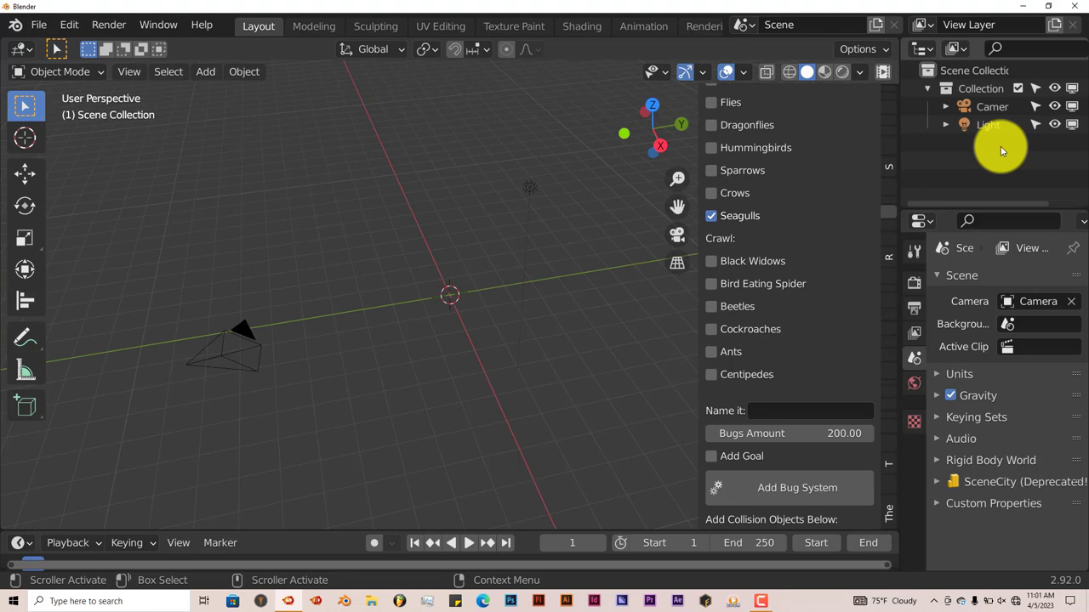
click(762, 410)
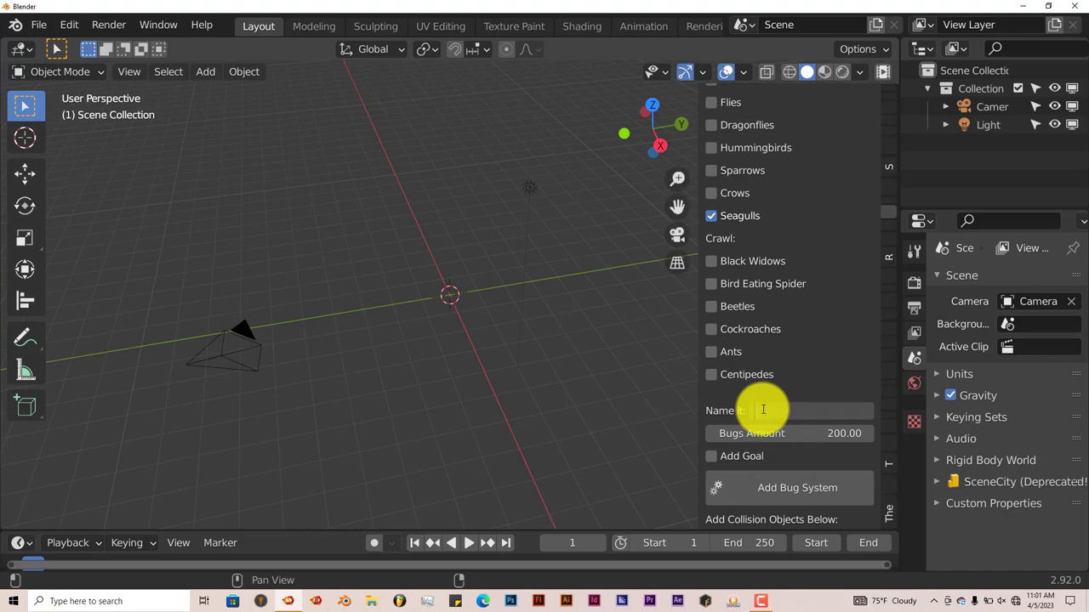
text(sea)
key(Return)
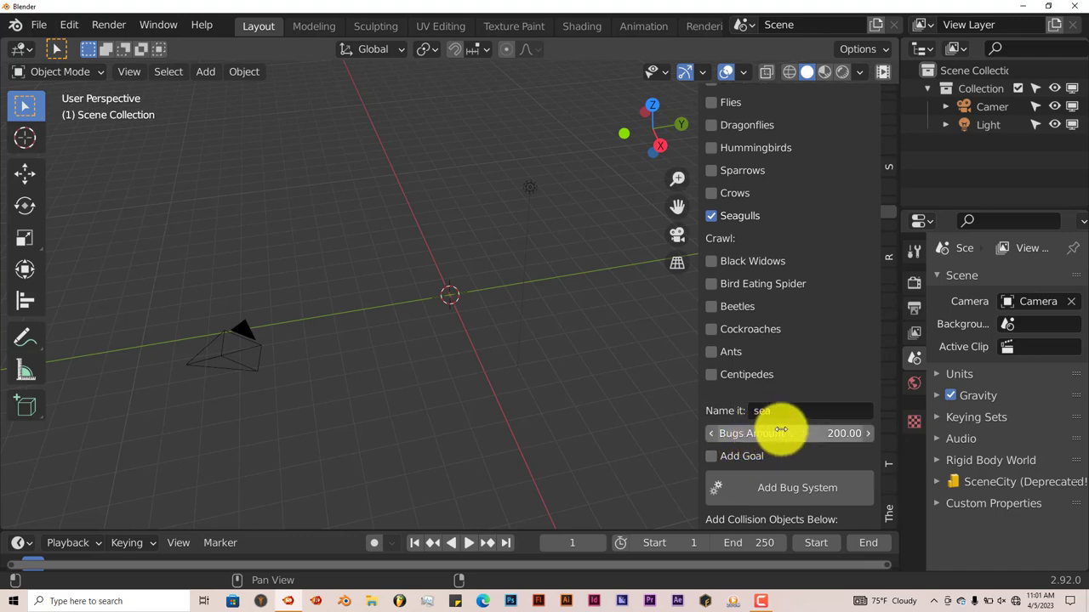
click(712, 456)
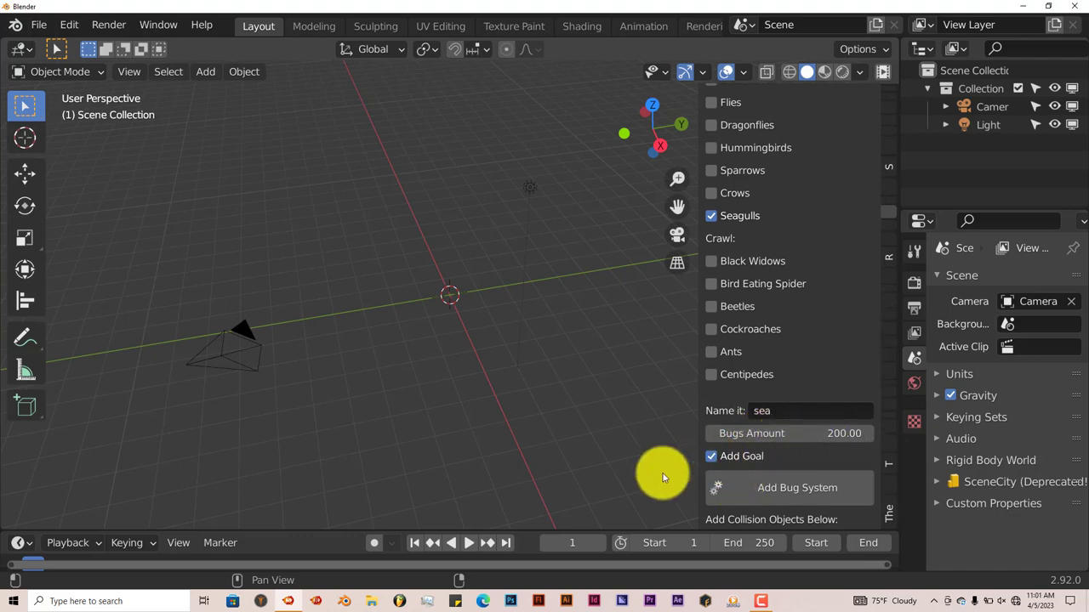
Step: Add the 'sea' seagull bug system and orbit around the seagull model
click(749, 486)
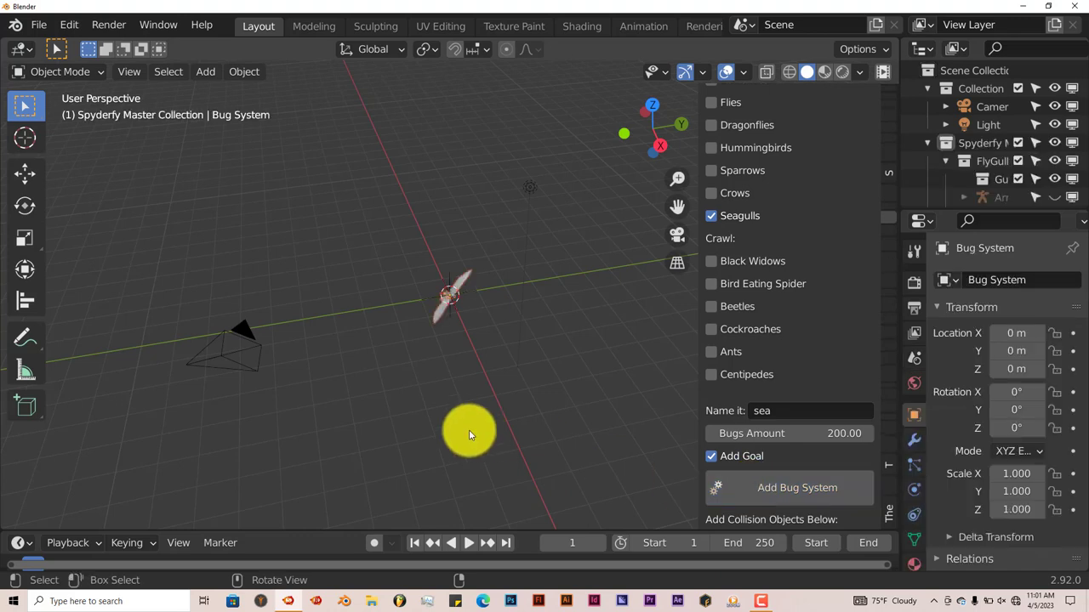
middle_drag(486, 384, 455, 357)
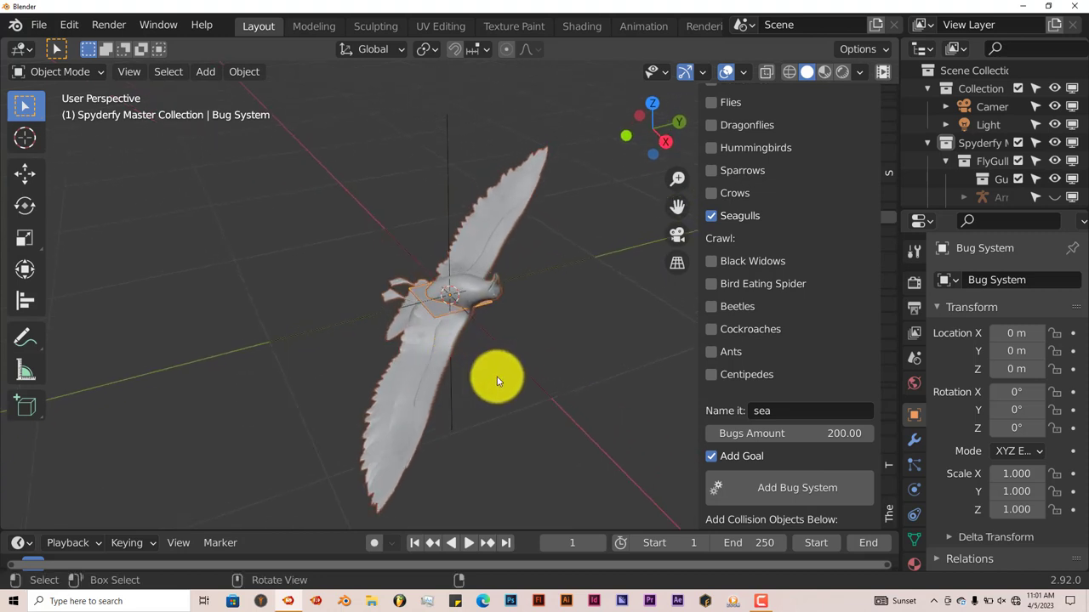
middle_drag(480, 403, 446, 377)
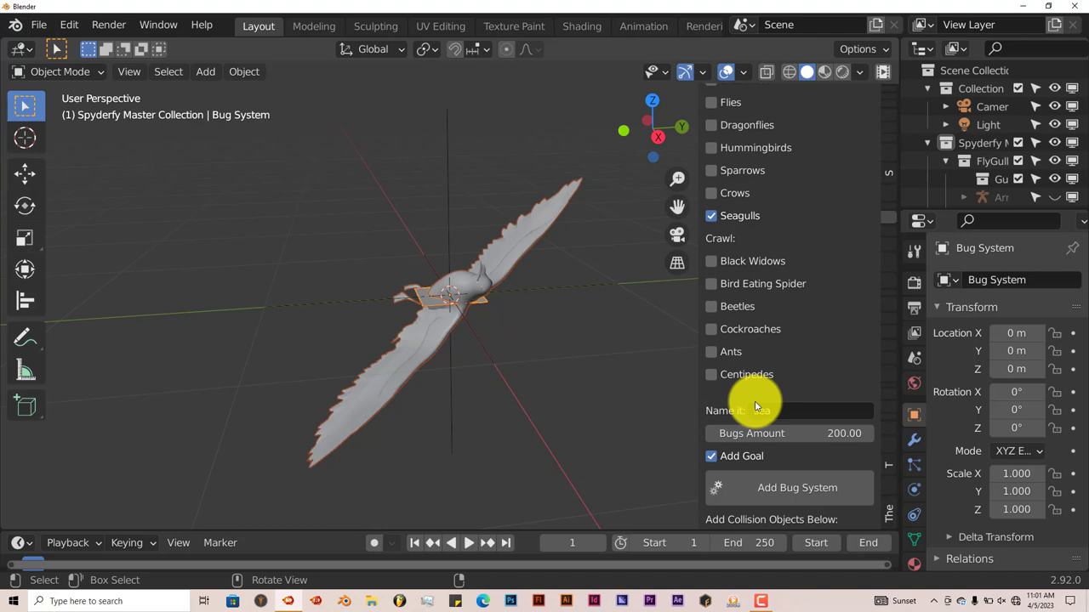
Step: Raise the World colour to light grey (V about 0.707) and view the seagull in Rendered shading
click(918, 384)
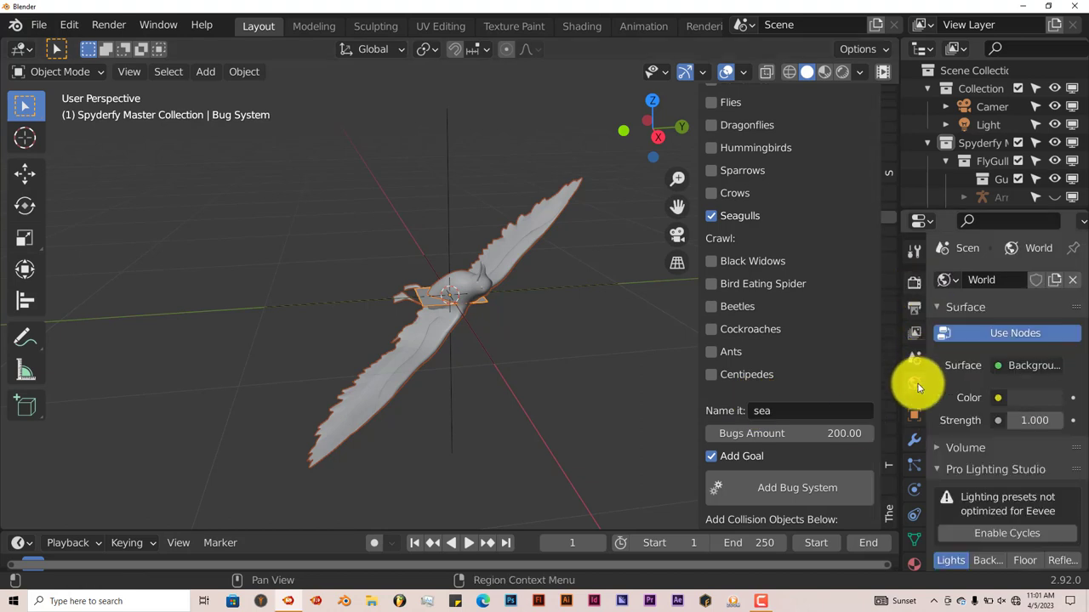
click(1015, 399)
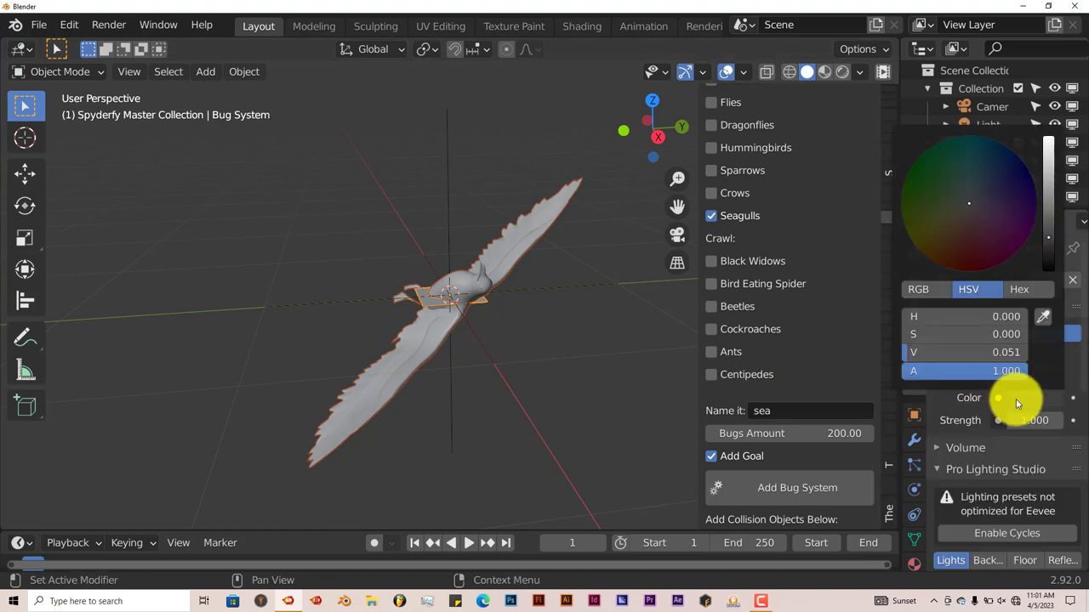
click(1049, 155)
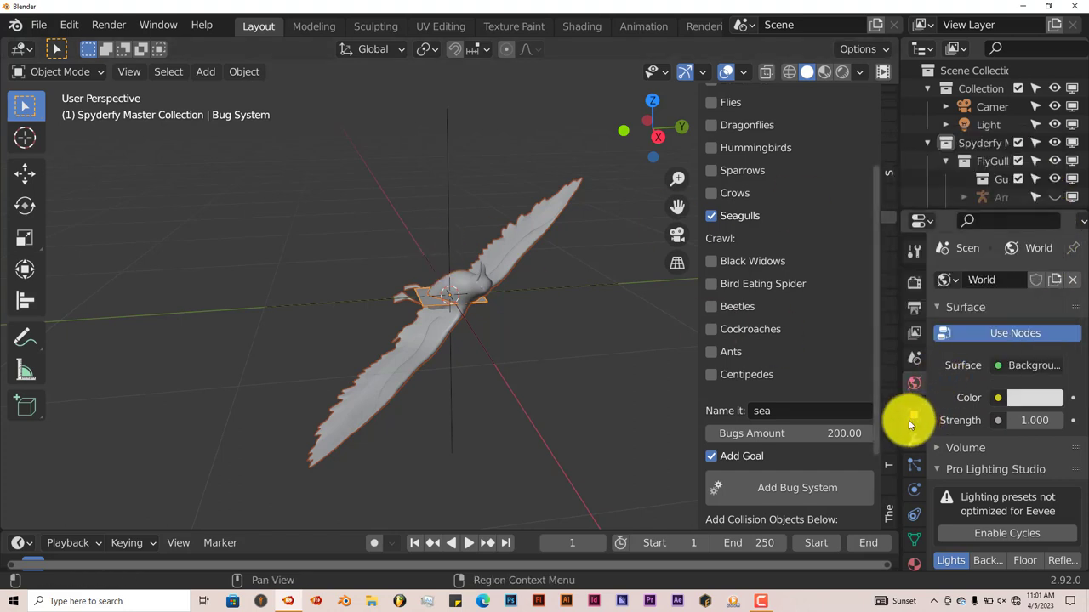
click(843, 73)
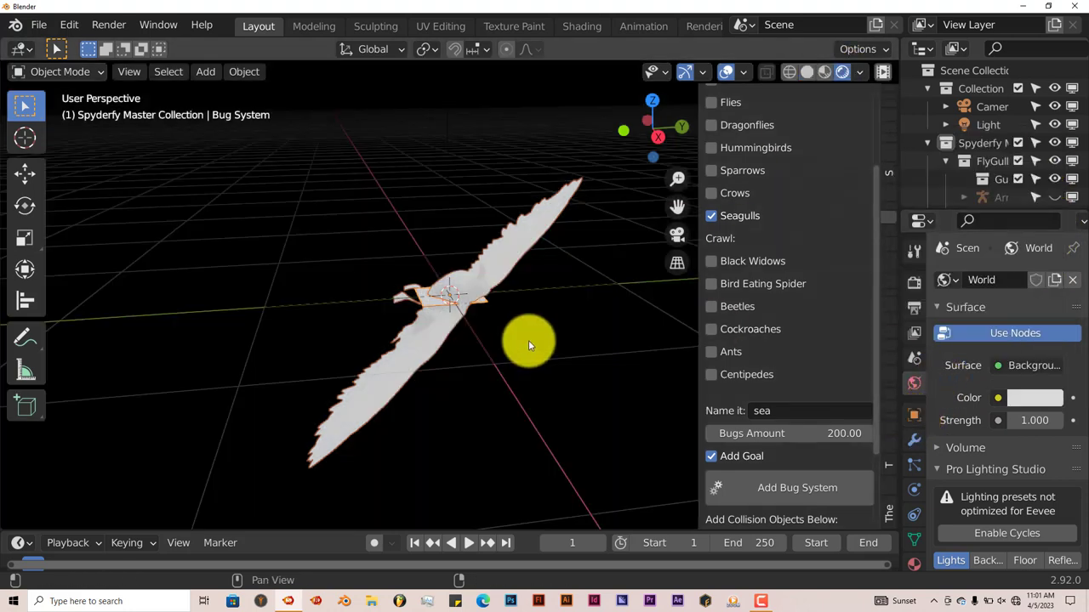
scroll(527, 344, up, 4)
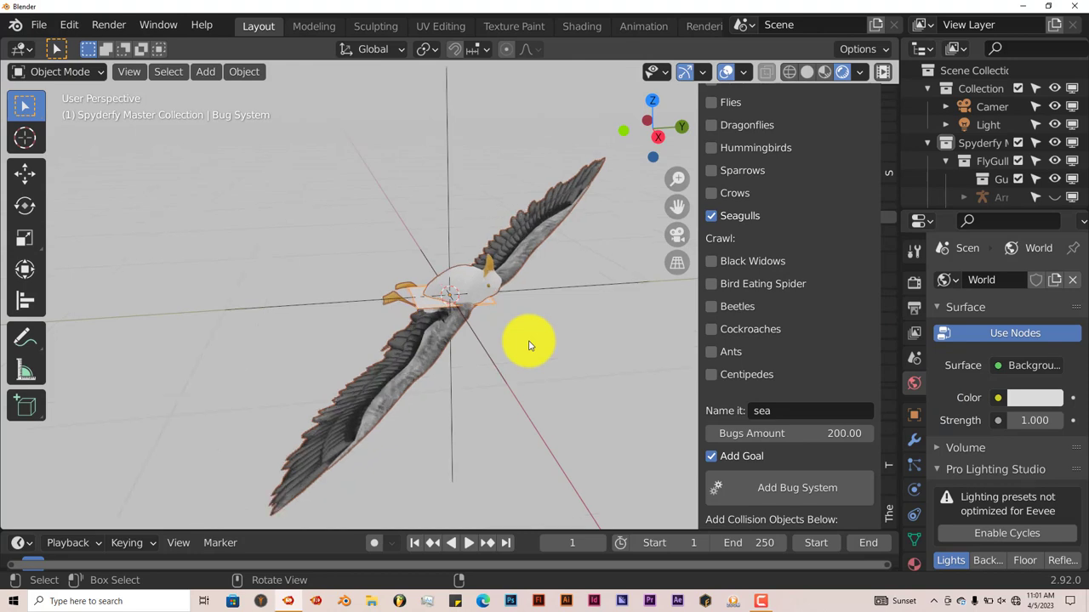
middle_drag(453, 363, 734, 161)
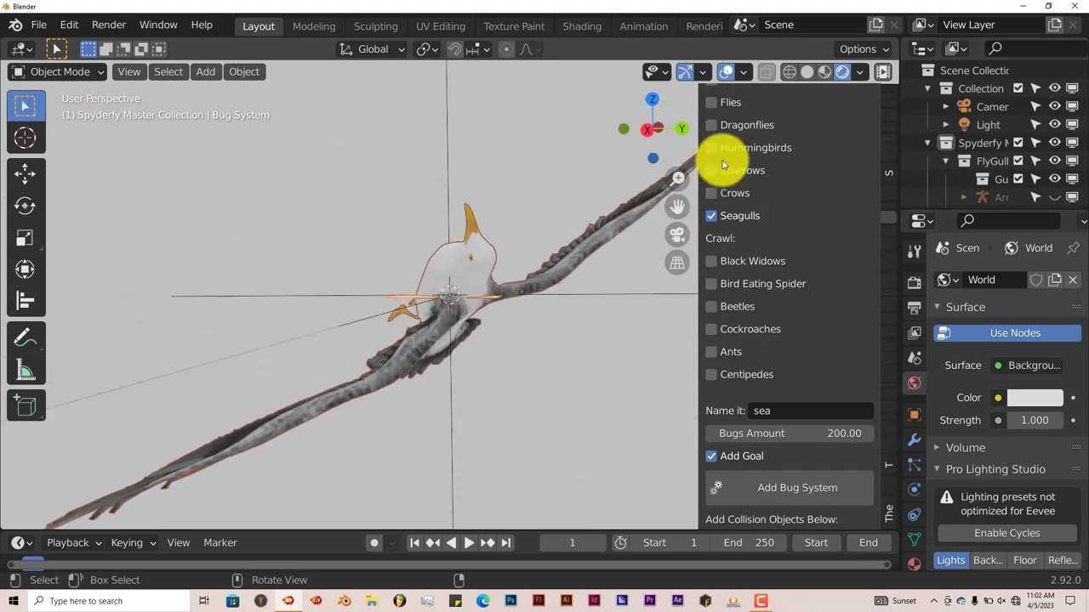
Step: Move the bugsystemgoal empty -16.6 m along Y and play the seagull flight
click(806, 75)
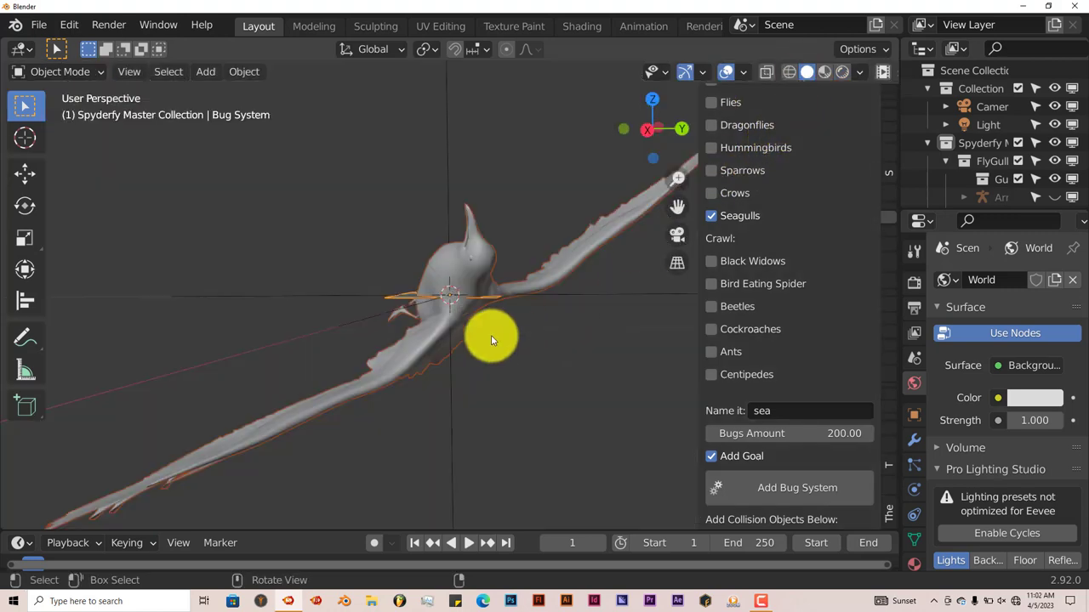
mouse_move(491, 340)
middle_down()
mouse_move(462, 360)
mouse_move(485, 393)
middle_up()
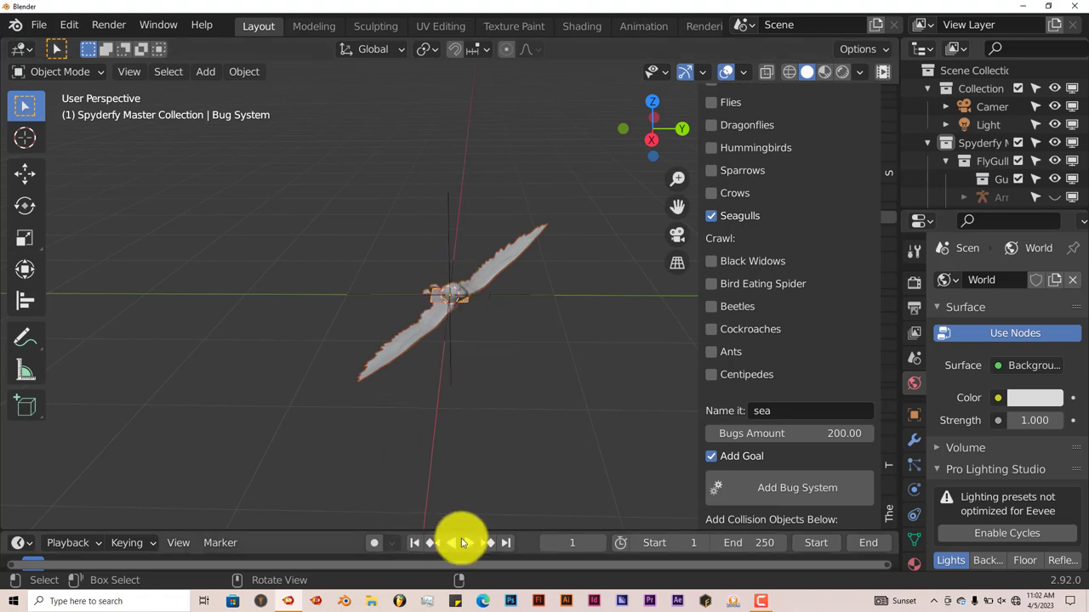
click(453, 221)
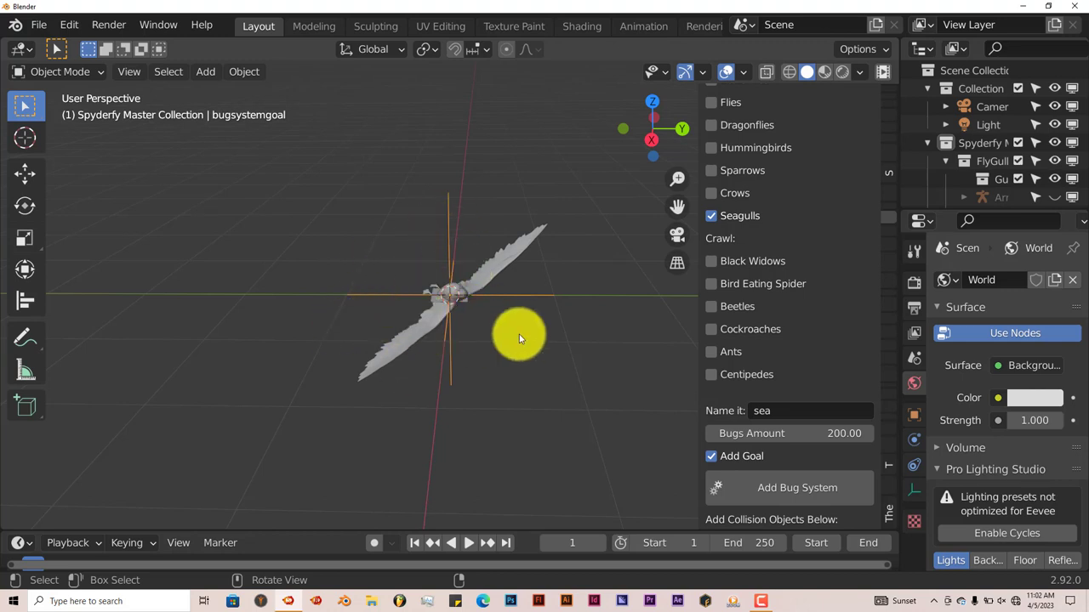
scroll(509, 334, down, 8)
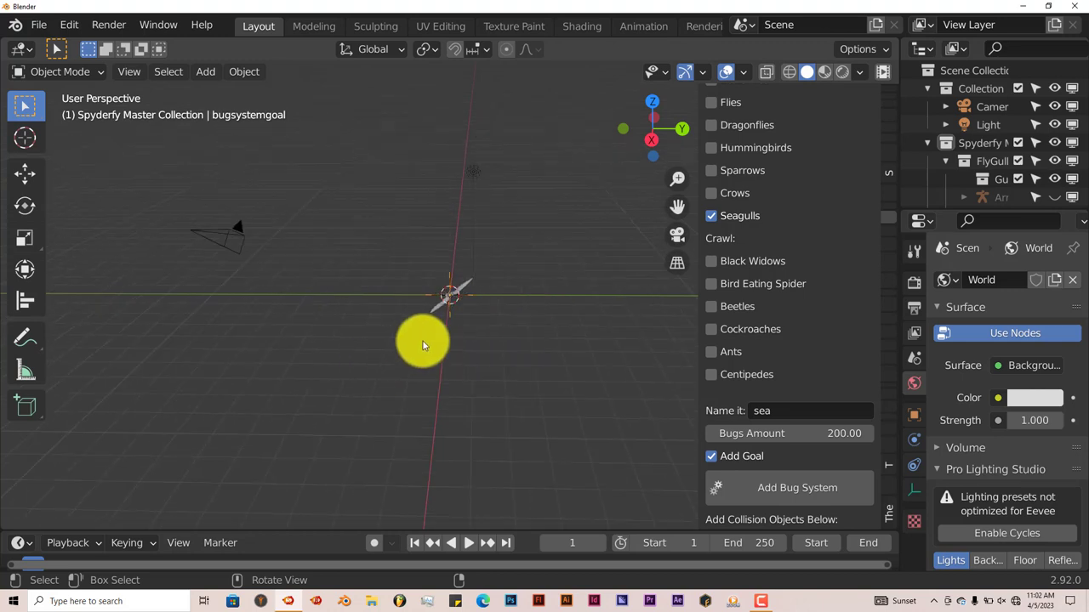
click(468, 543)
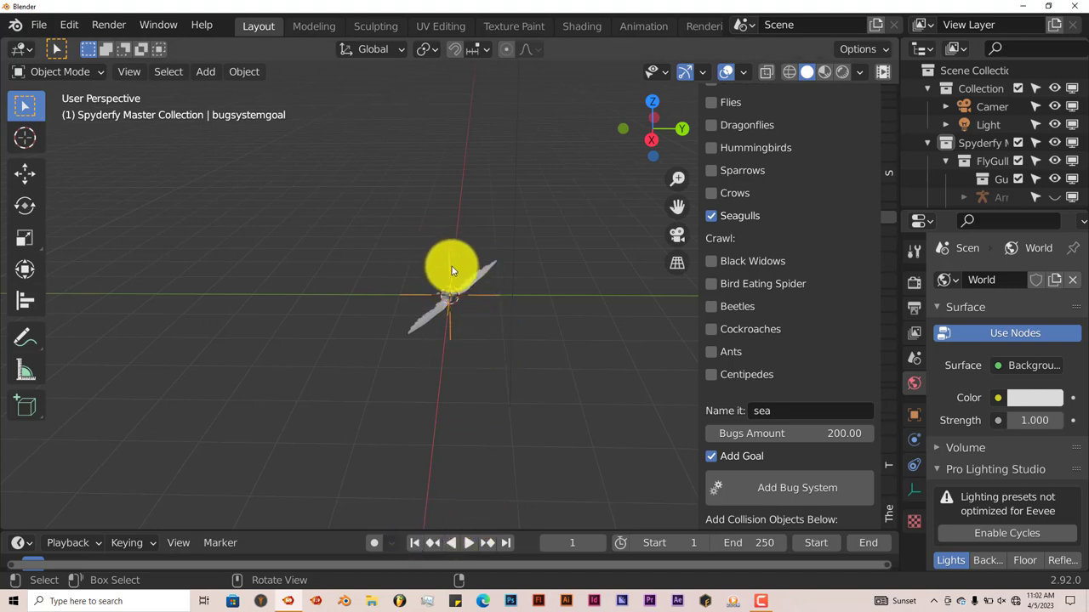
click(25, 174)
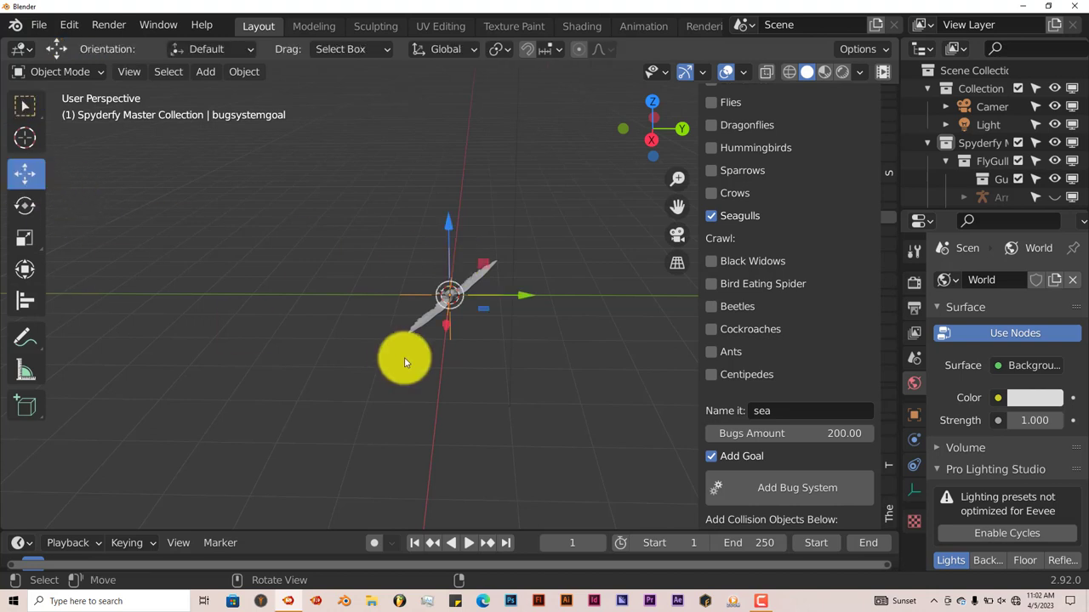
drag(519, 296, 291, 347)
middle_drag(292, 348, 466, 396)
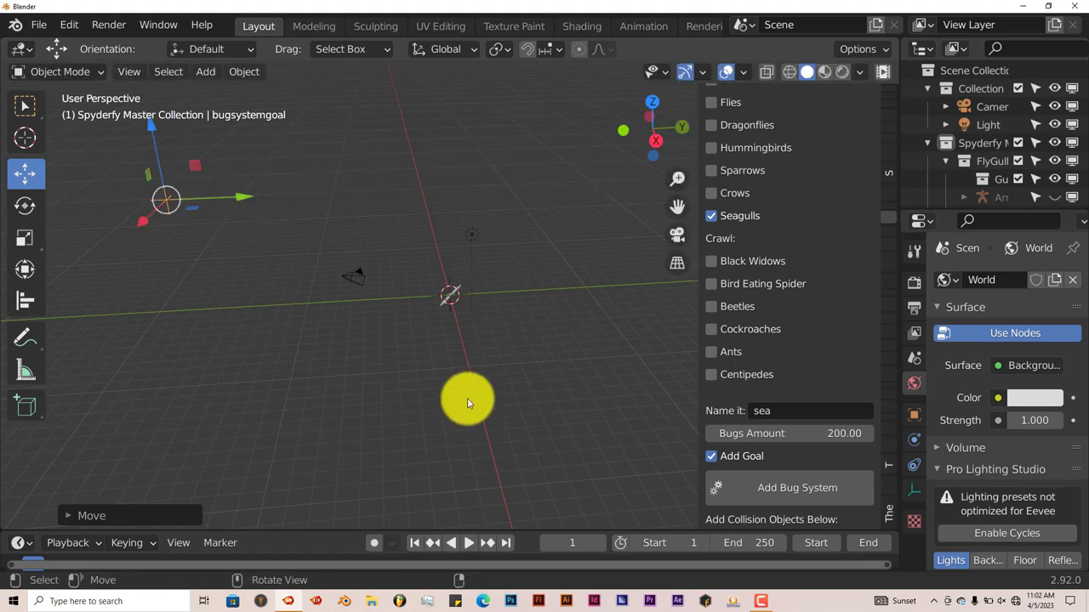
click(469, 541)
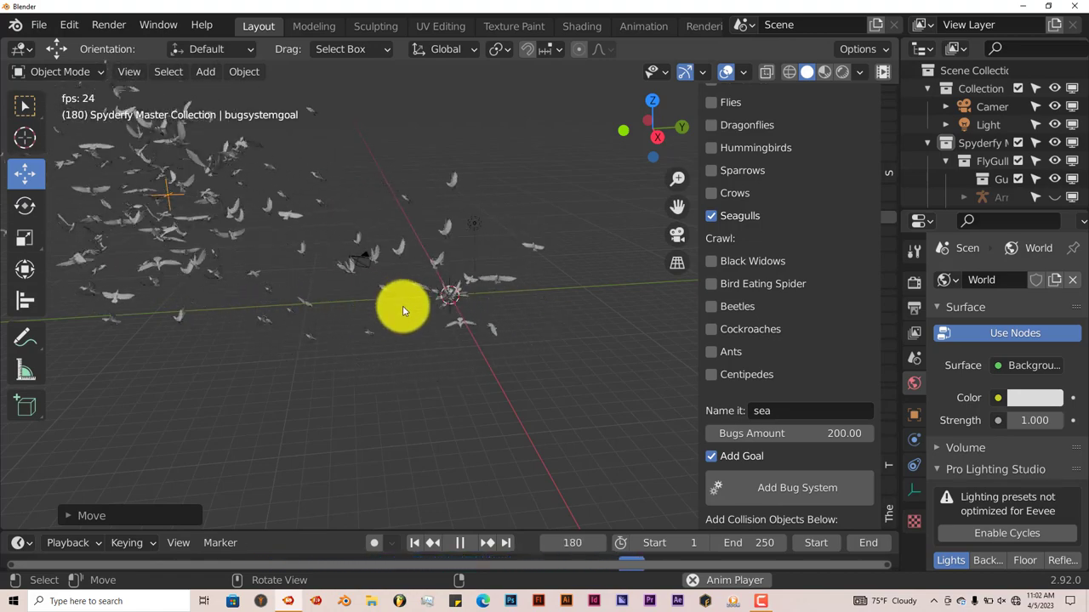
Step: Lower the goal empty -22.3 m along Z, replay the flight and rewind to frame 1
click(460, 542)
click(415, 543)
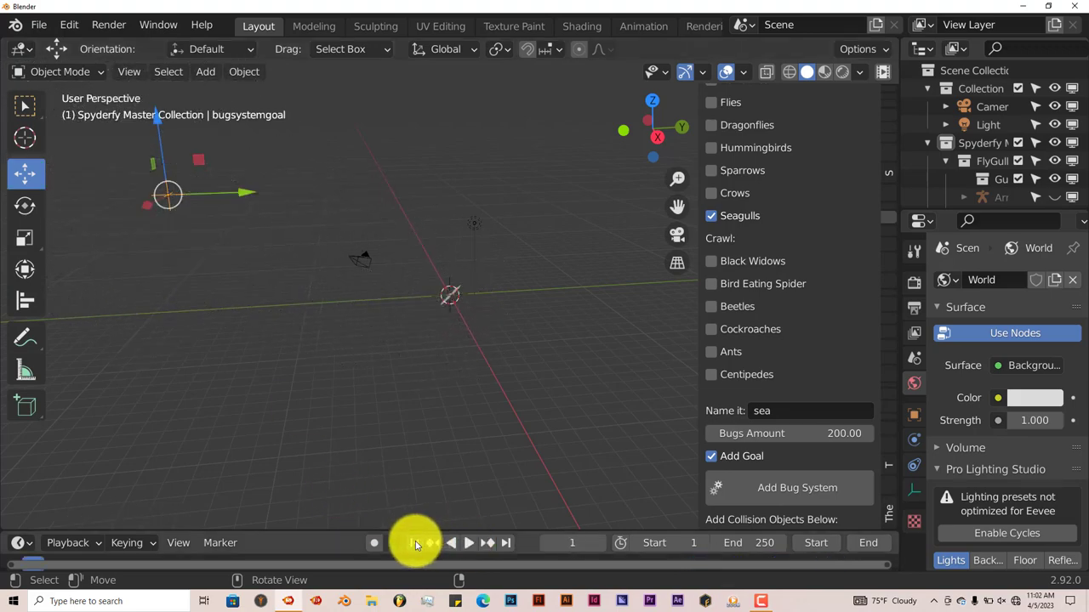
drag(231, 215, 249, 191)
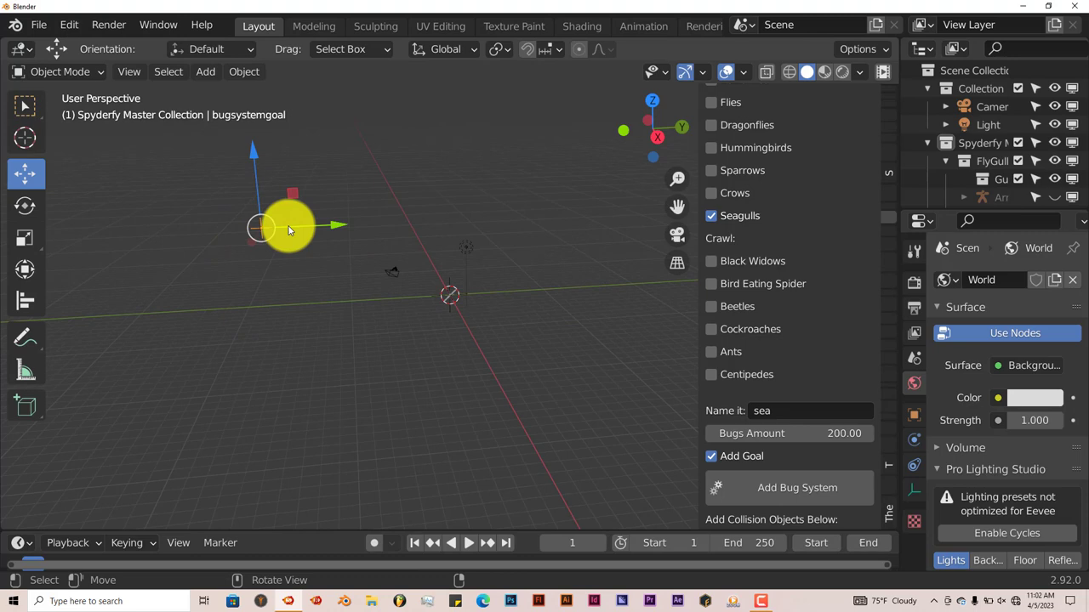
drag(255, 153, 261, 367)
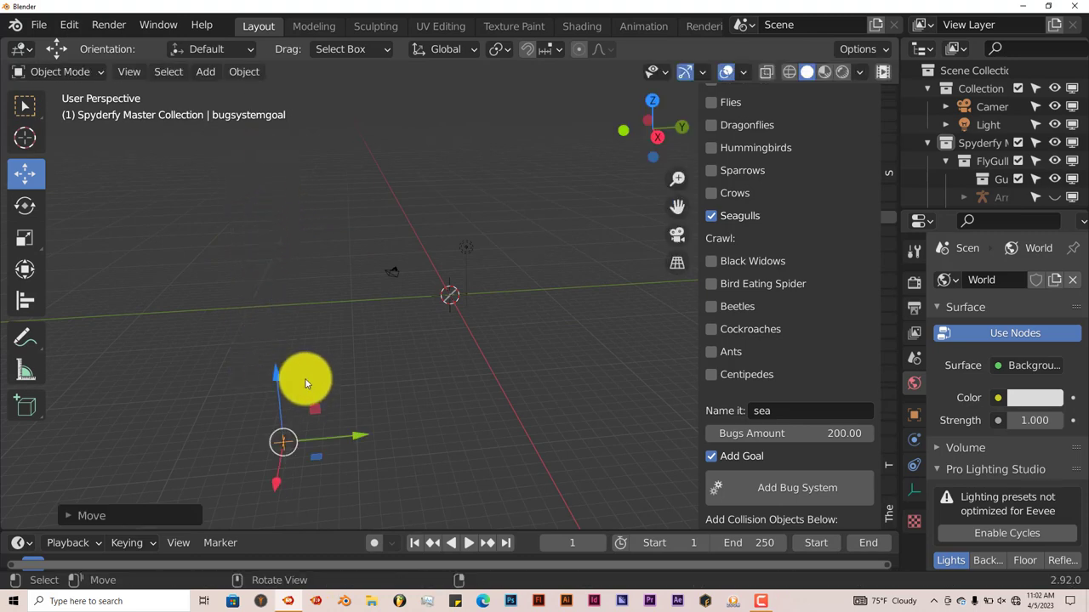
click(464, 543)
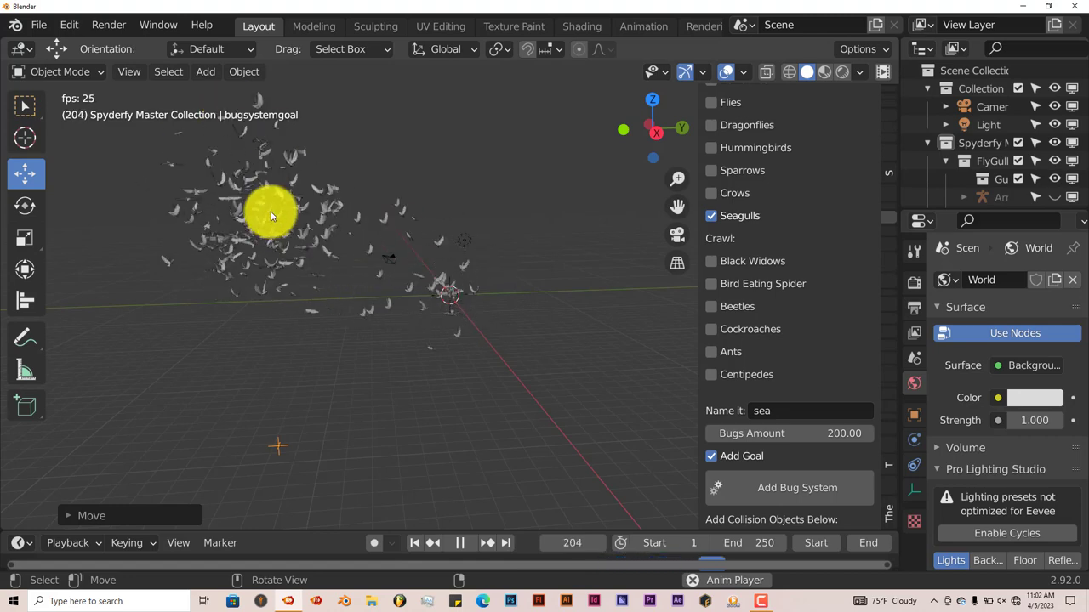
click(459, 542)
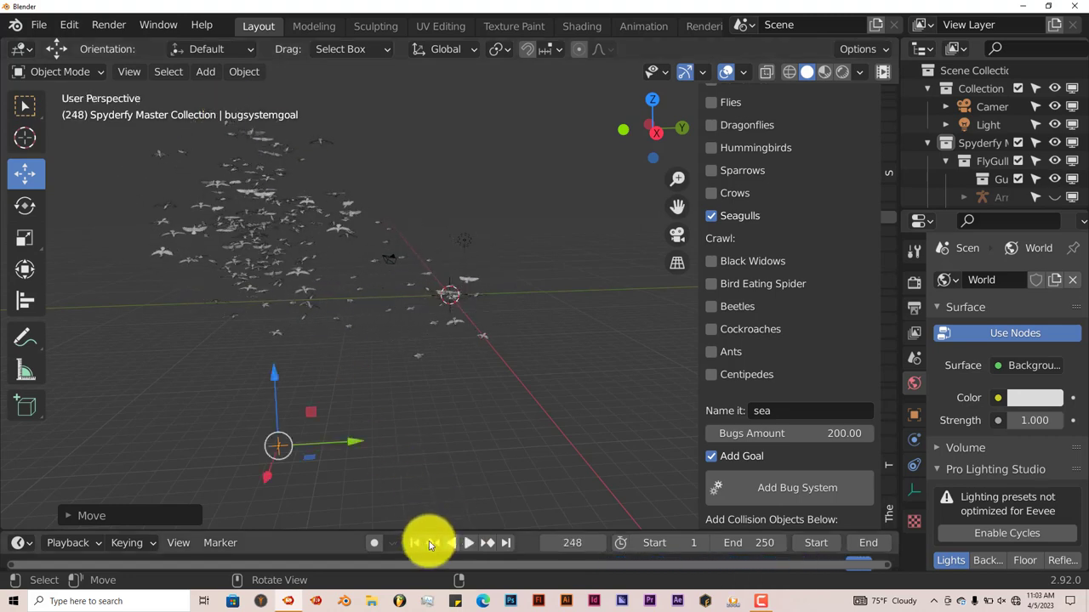
click(414, 543)
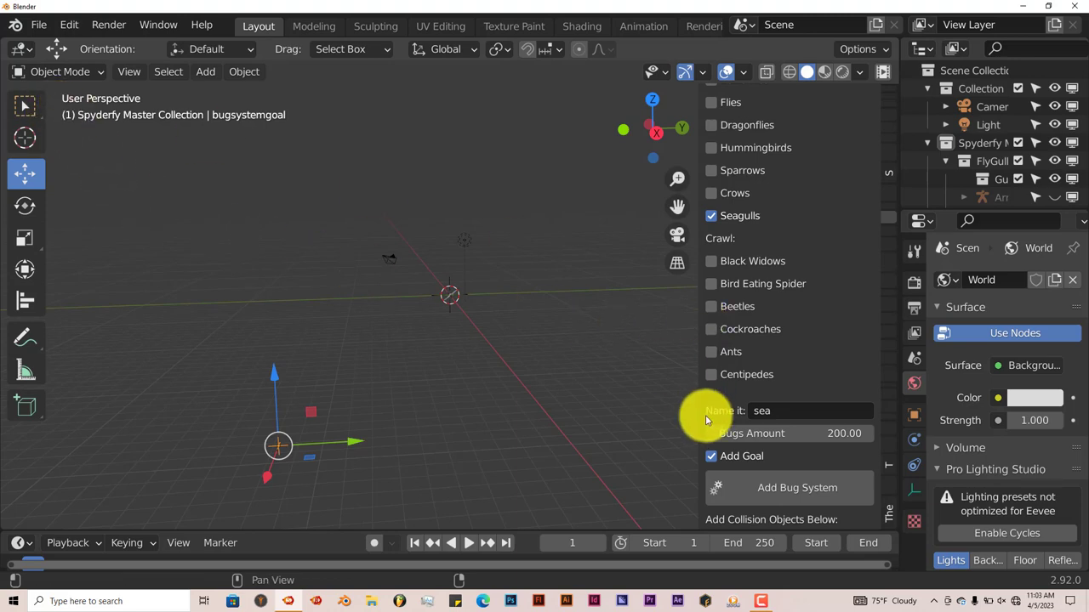
Step: Start a new General file, discarding the unsaved seagull scene
scroll(777, 486, down, 3)
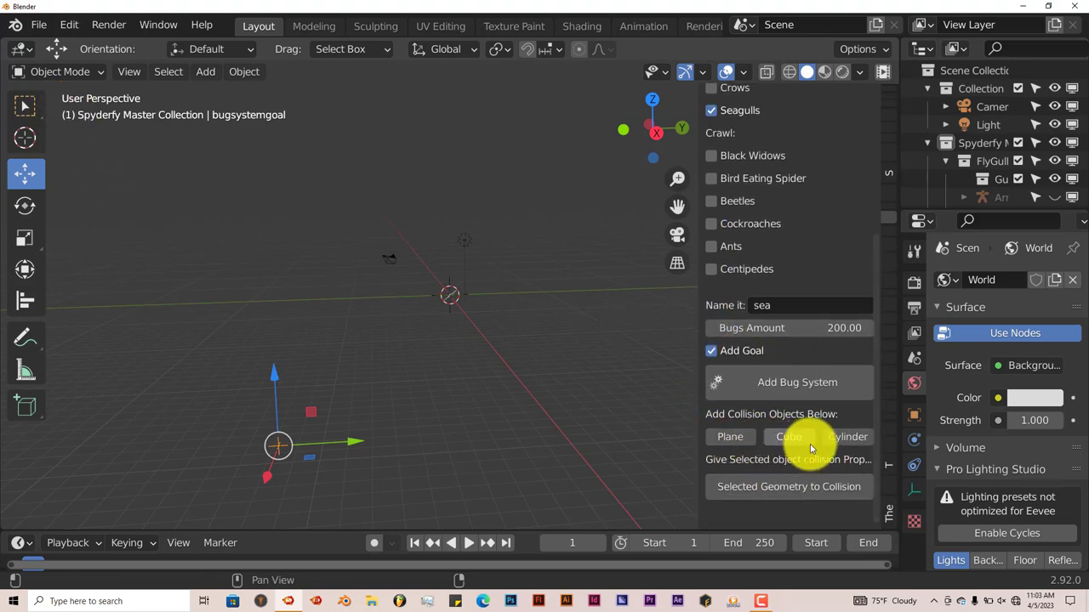
click(41, 27)
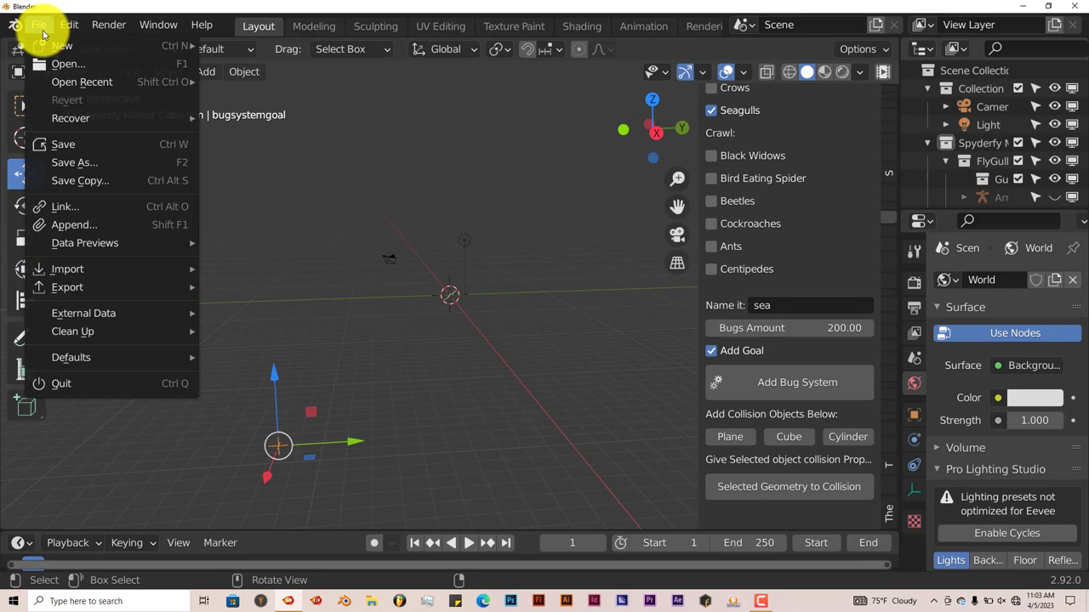
mouse_move(49, 44)
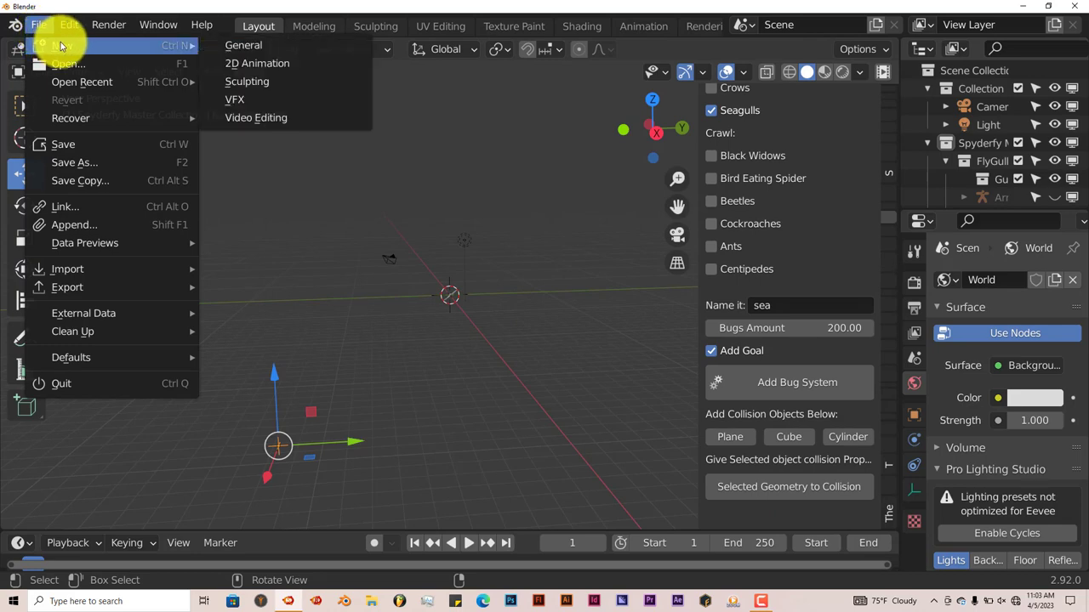
click(245, 45)
click(587, 331)
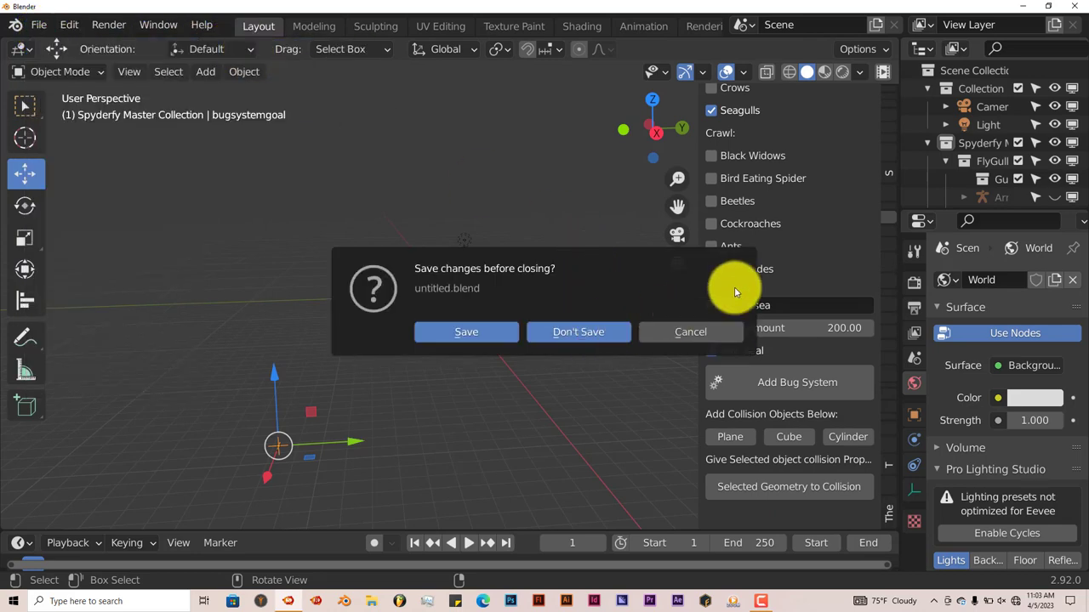
Step: Show the sidebar panel and delete the default cube
click(895, 102)
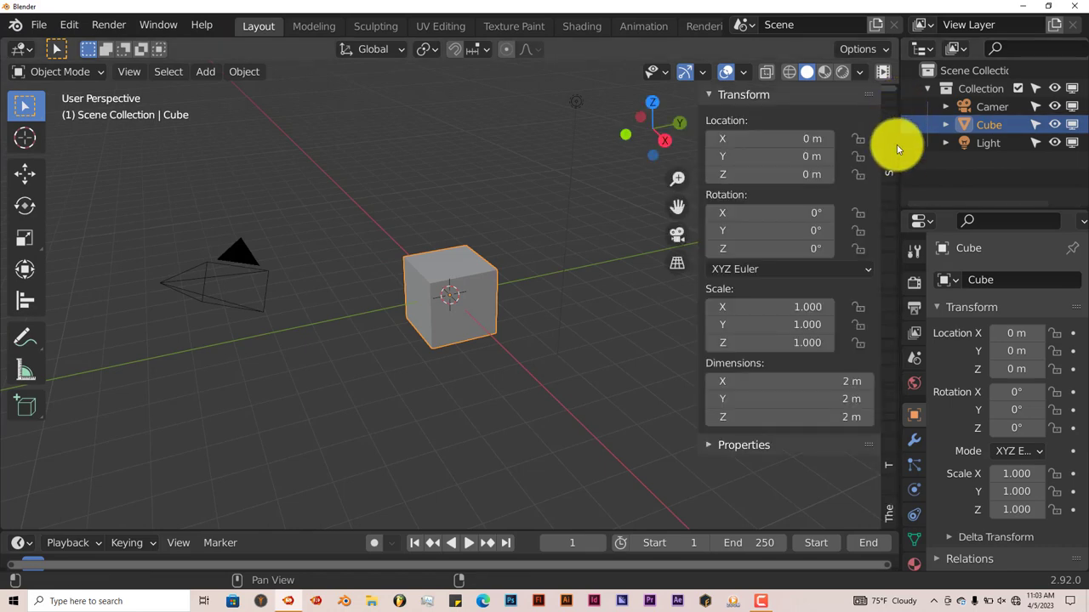
scroll(888, 194, down, 4)
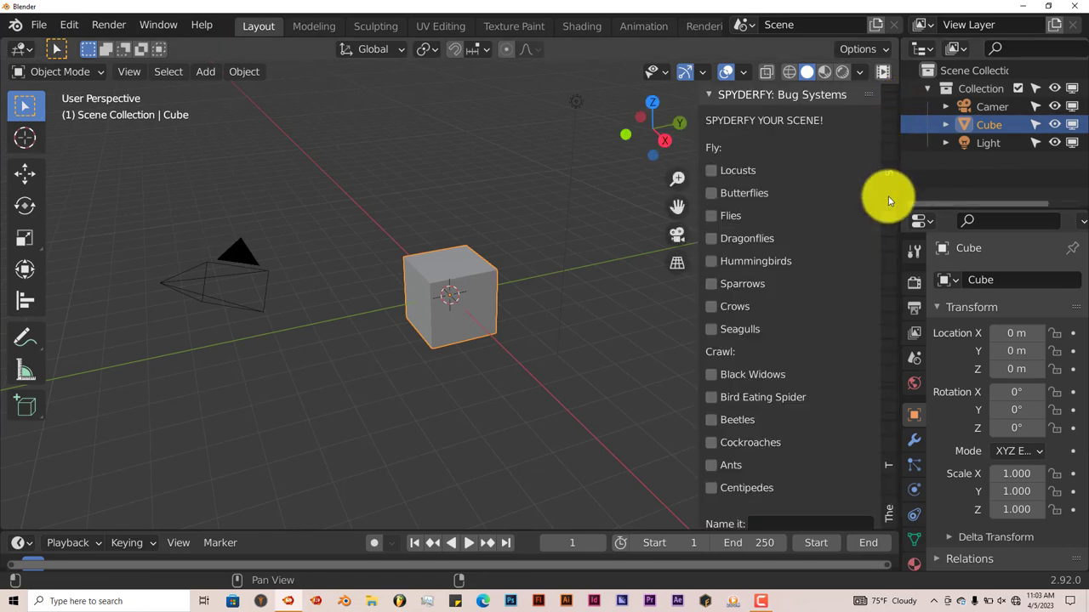
middle_drag(488, 339, 465, 323)
key(Delete)
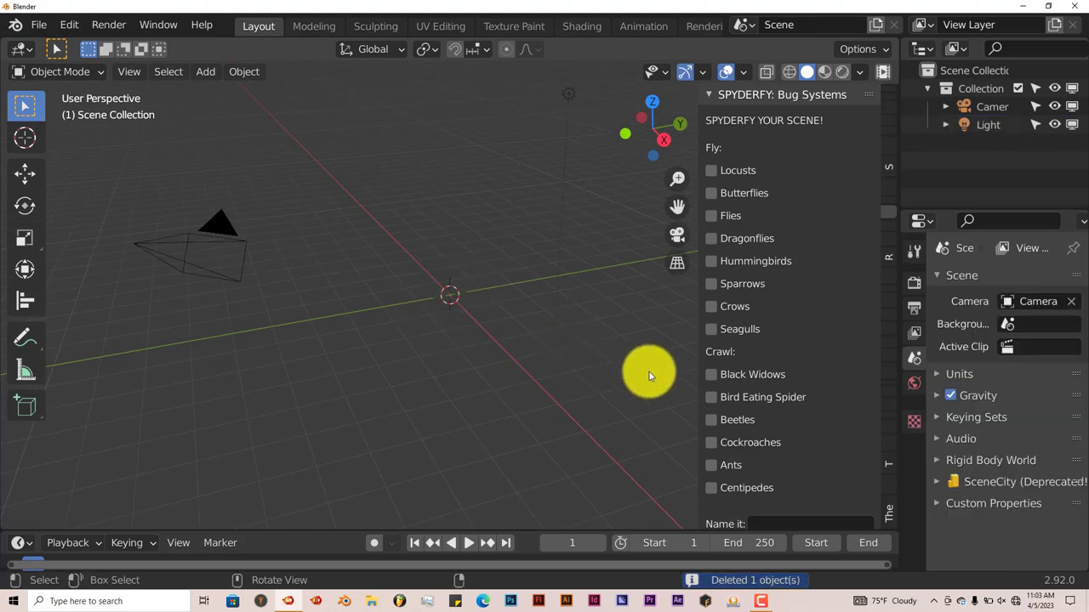
Step: Tick Crows in the Spyderfy panel and check the name crow and Bugs Amount 200
click(710, 306)
middle_drag(438, 323, 389, 311)
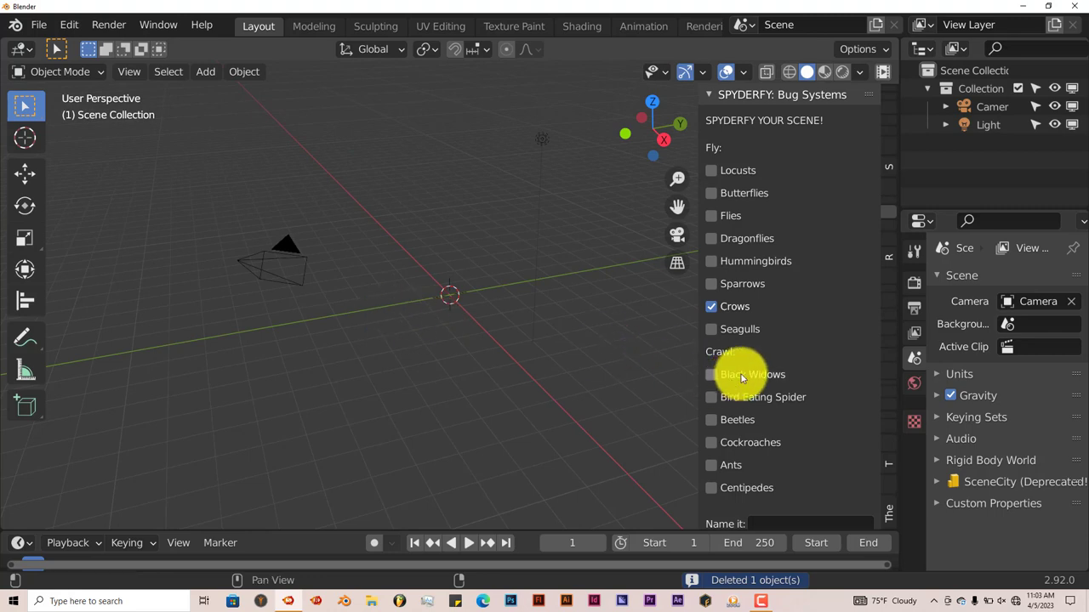
scroll(740, 379, down, 3)
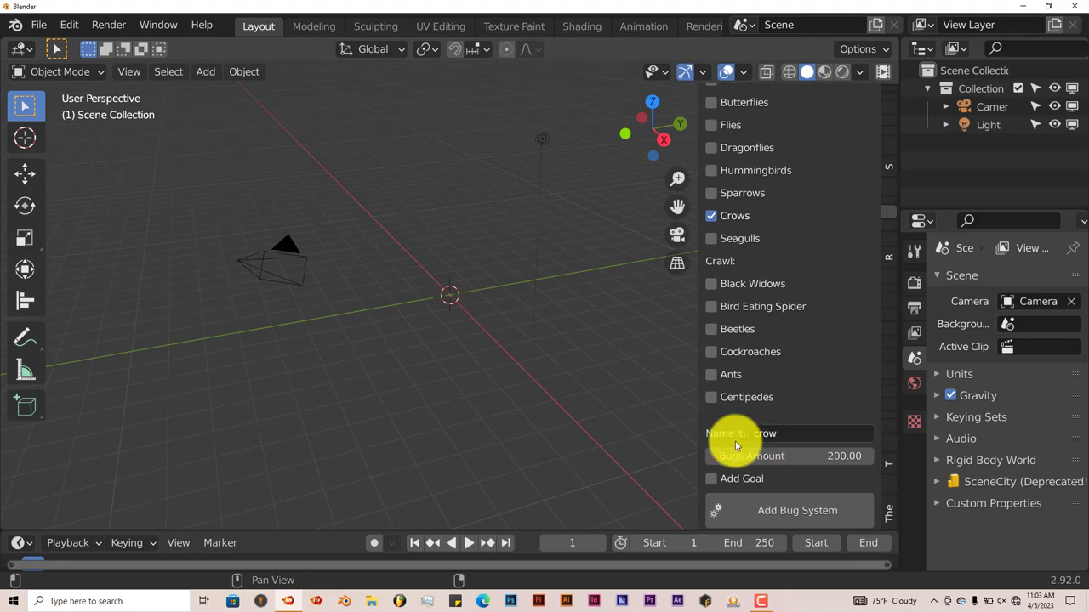
scroll(791, 450, down, 2)
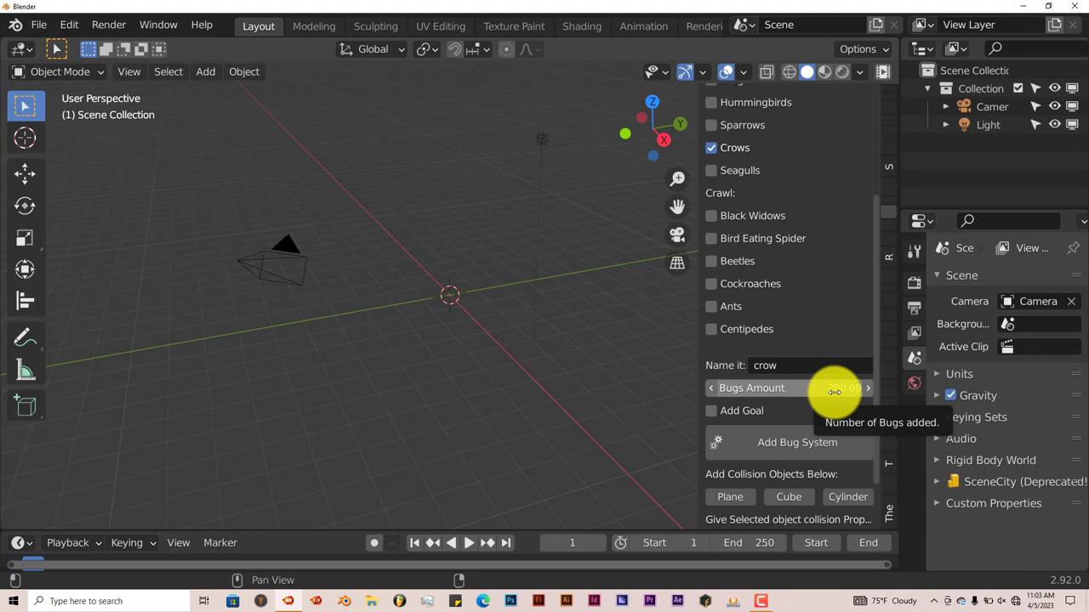
scroll(790, 442, down, 2)
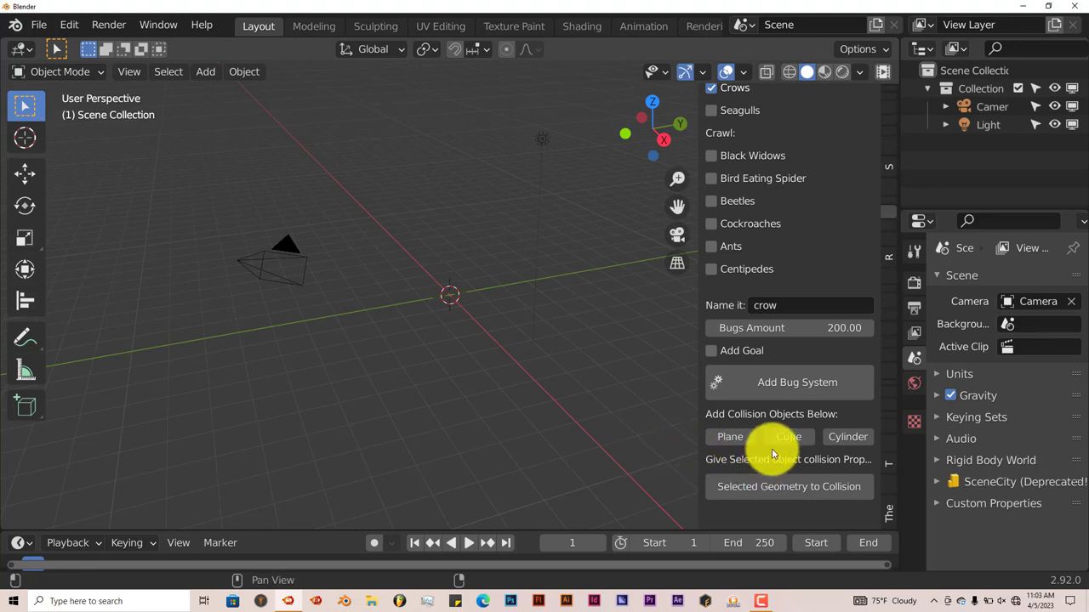
Step: Enable Add Goal for the crows, add a Collision Cube and inspect it in wireframe
click(711, 351)
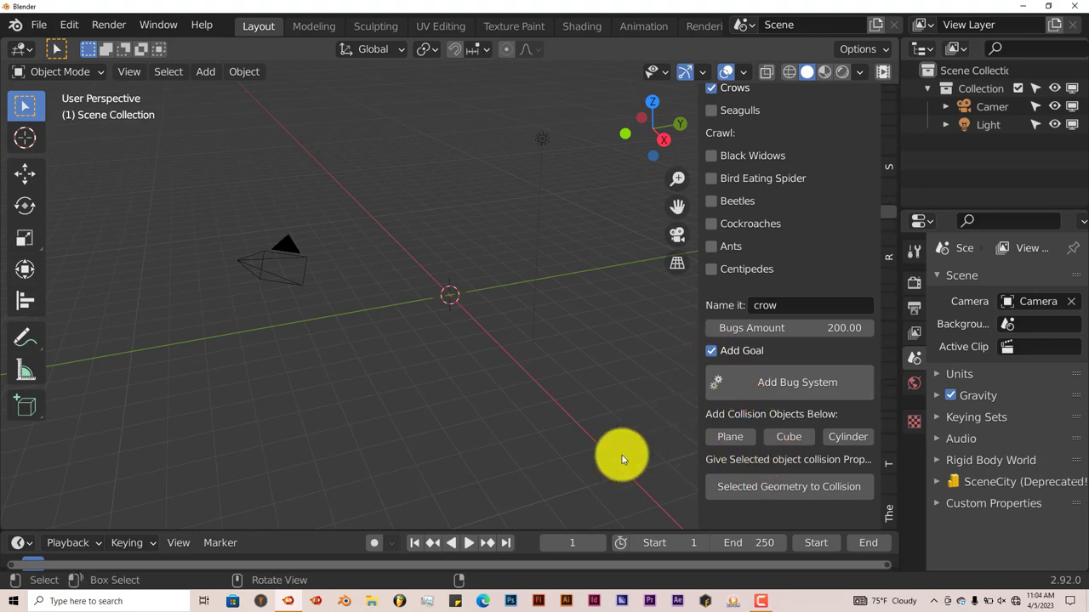
click(789, 438)
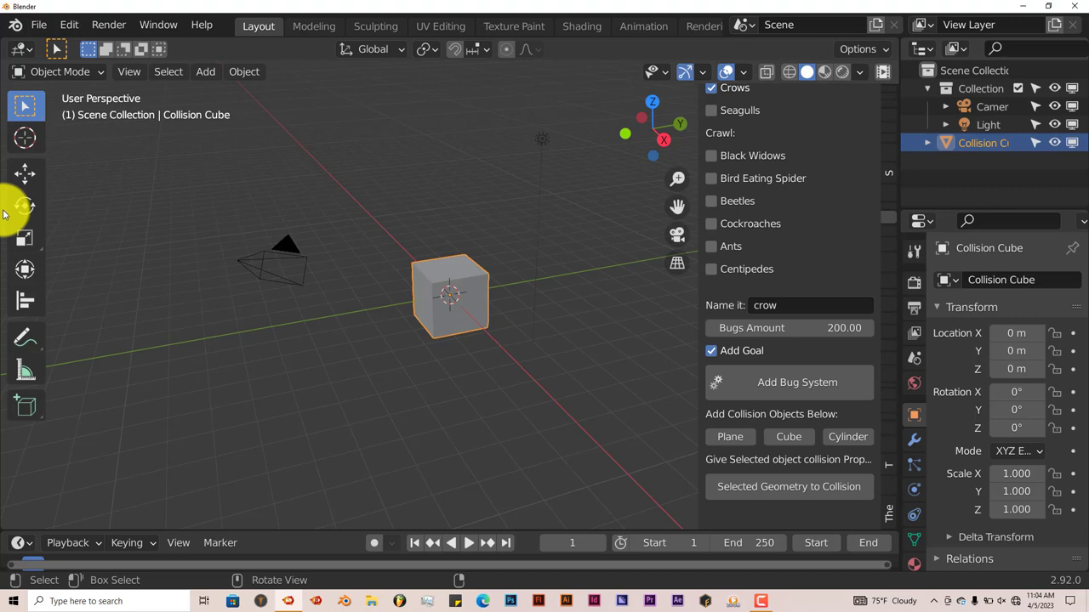
click(33, 173)
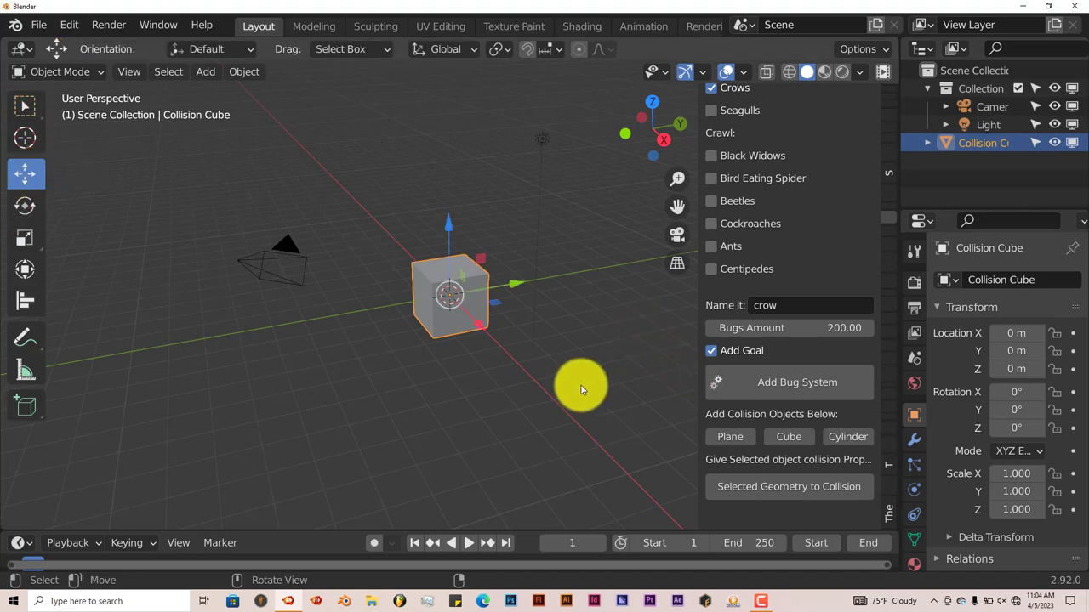
middle_drag(581, 385, 523, 380)
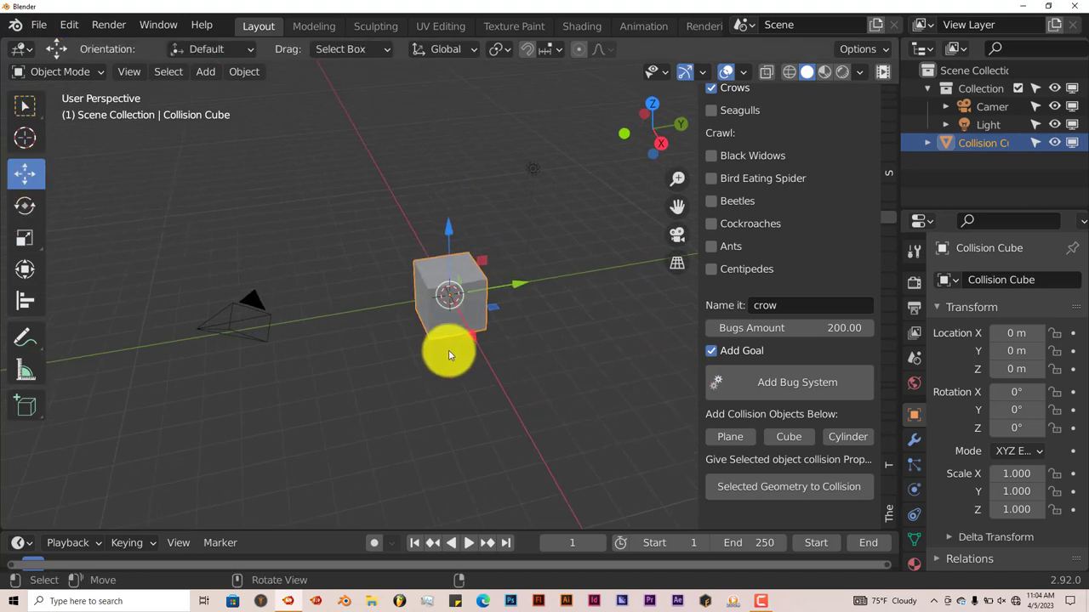
key(shift+z)
scroll(485, 359, up, 6)
scroll(484, 359, up, 2)
scroll(485, 359, down, 5)
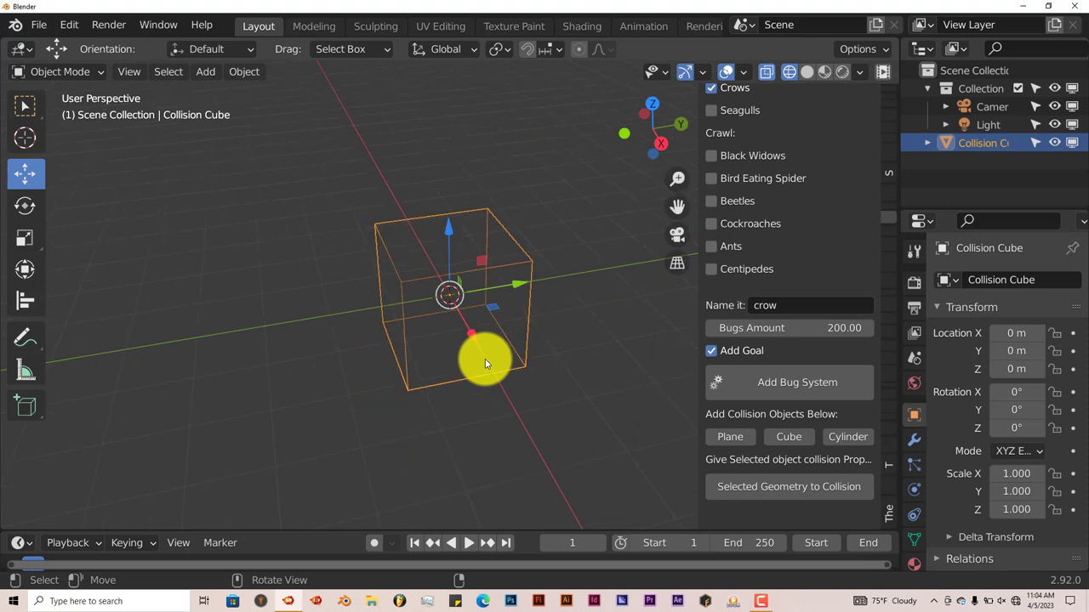
key(shift+z)
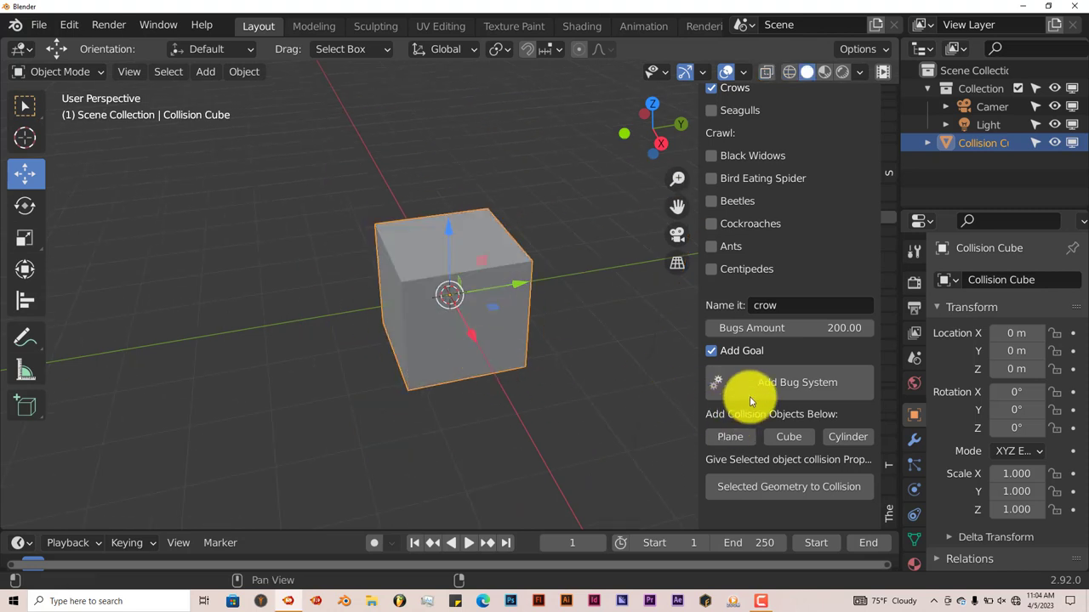
Step: Add the crow bug system and check the new crows in wireframe
click(758, 391)
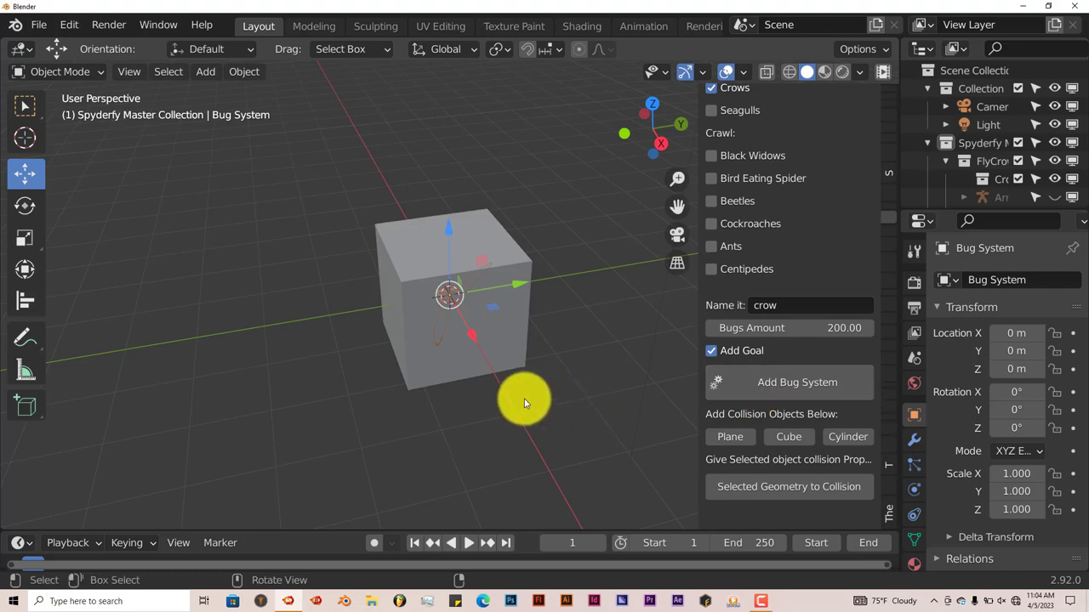
middle_drag(525, 404, 467, 366)
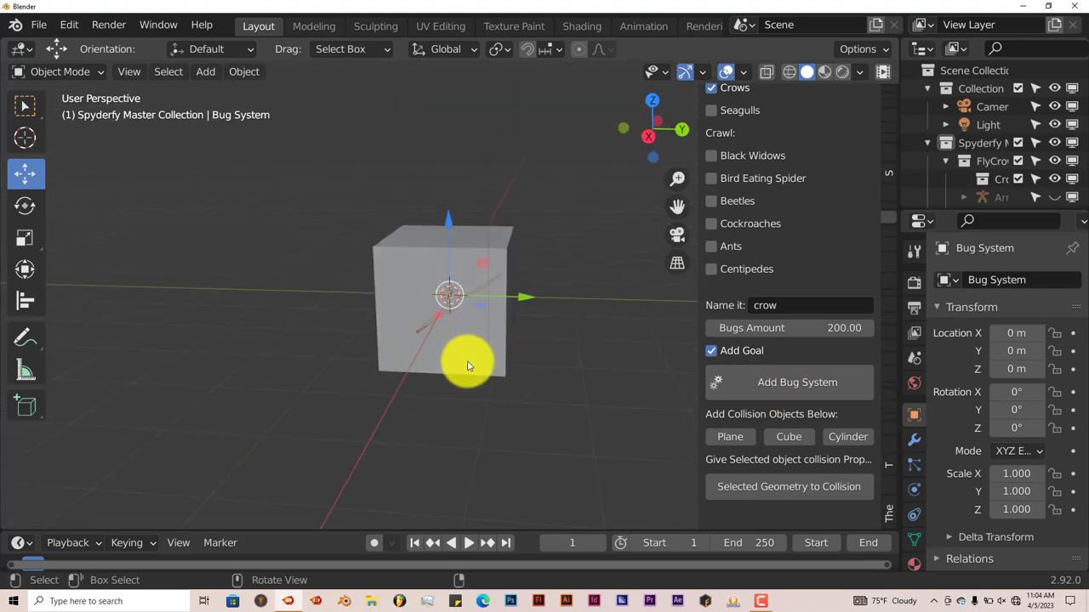
key(shift+z)
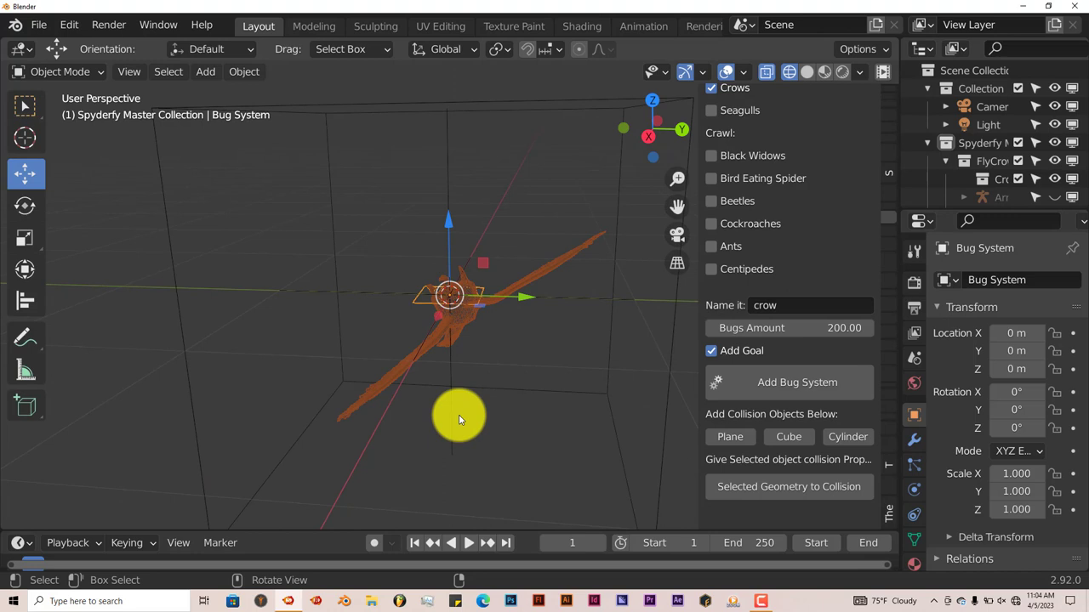
key(shift+z)
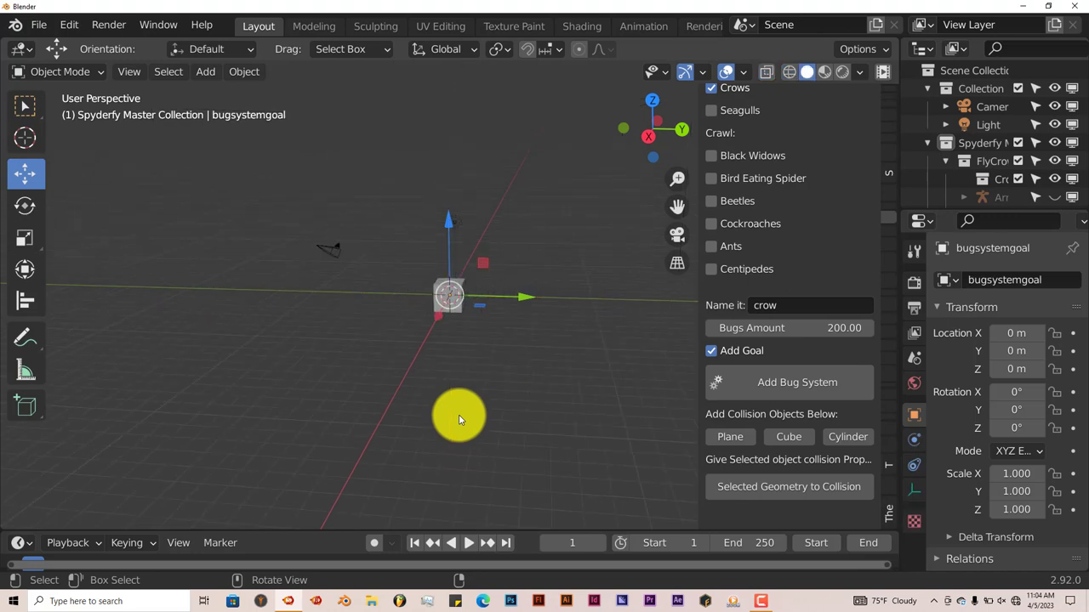
middle_drag(458, 414, 483, 411)
Step: Move the crow goal to Y -39.46 m, Z 12.806 m and select the Collision Cube
drag(518, 301, 140, 289)
drag(167, 238, 153, 146)
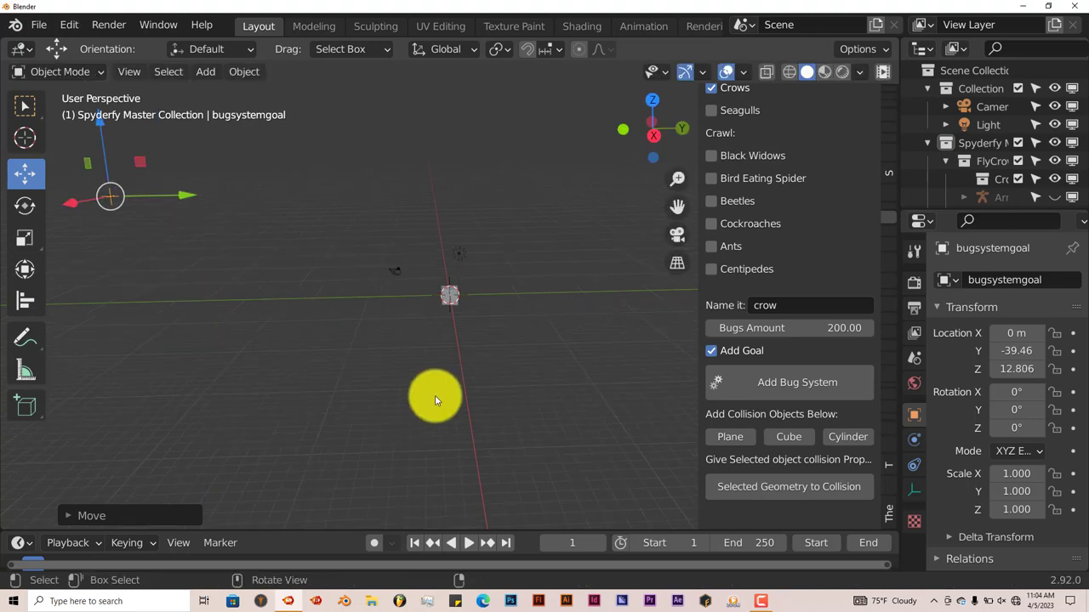
click(448, 295)
Step: Shift the Collision Cube along Y to -30.29 m and raise it to Z 11.164 m
drag(525, 298, 300, 295)
drag(270, 248, 266, 170)
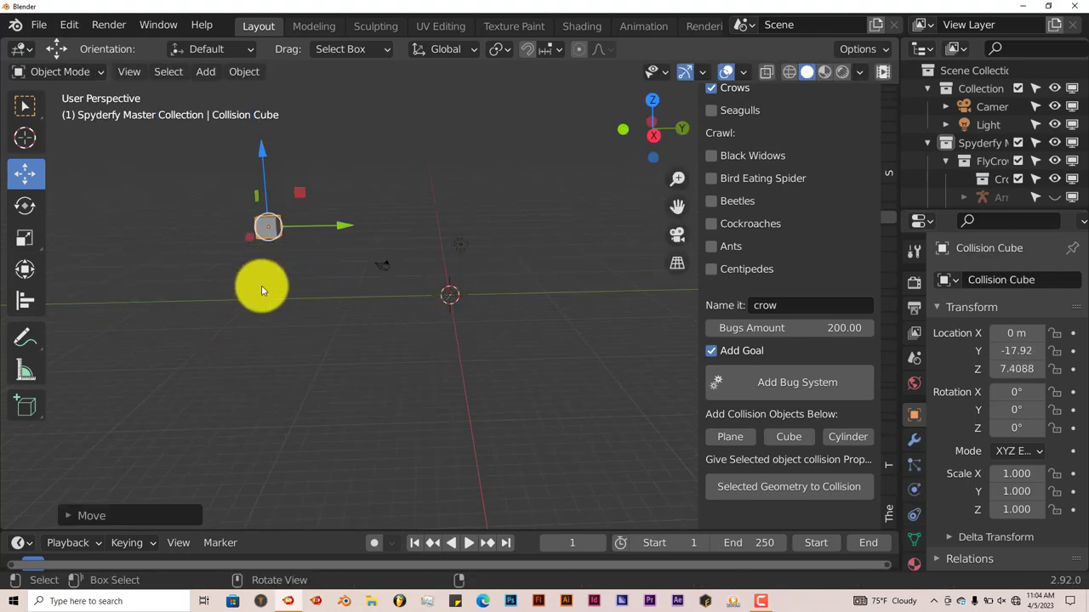
key(g)
click(288, 230)
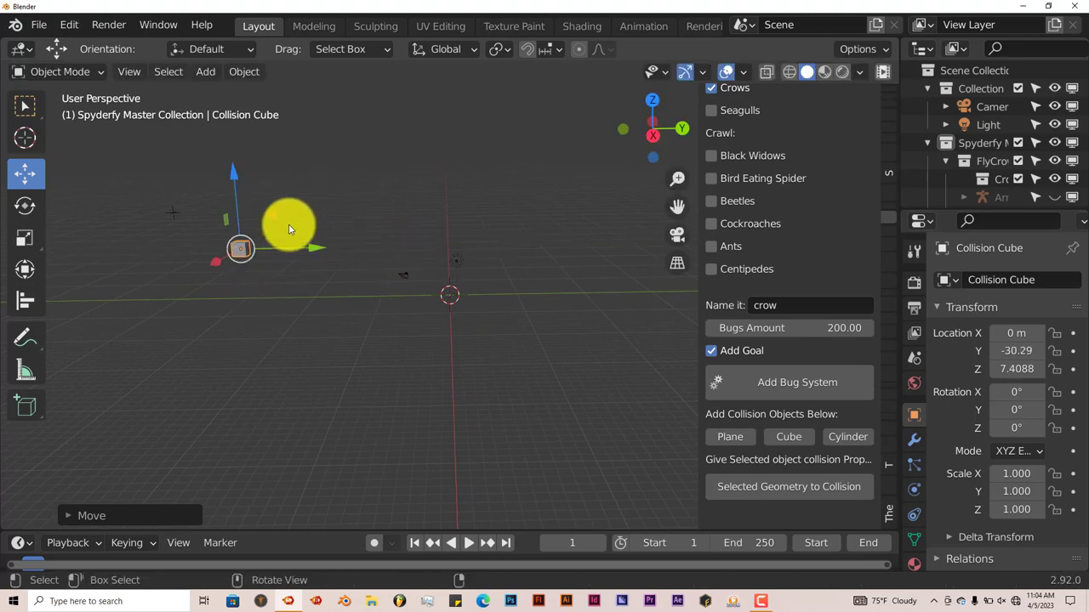
drag(230, 199, 239, 170)
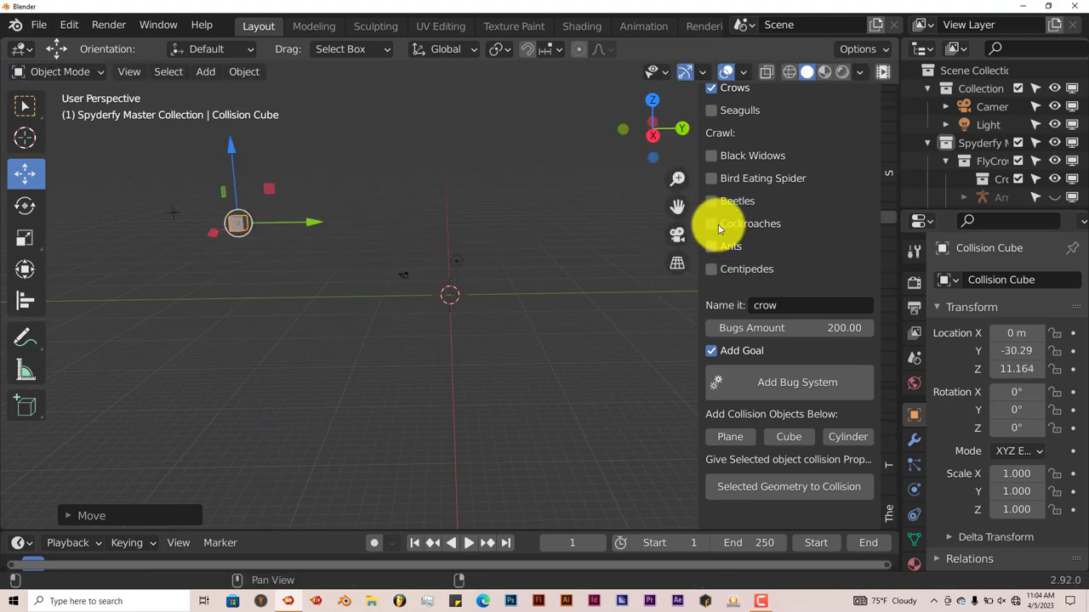
drag(677, 207, 422, 328)
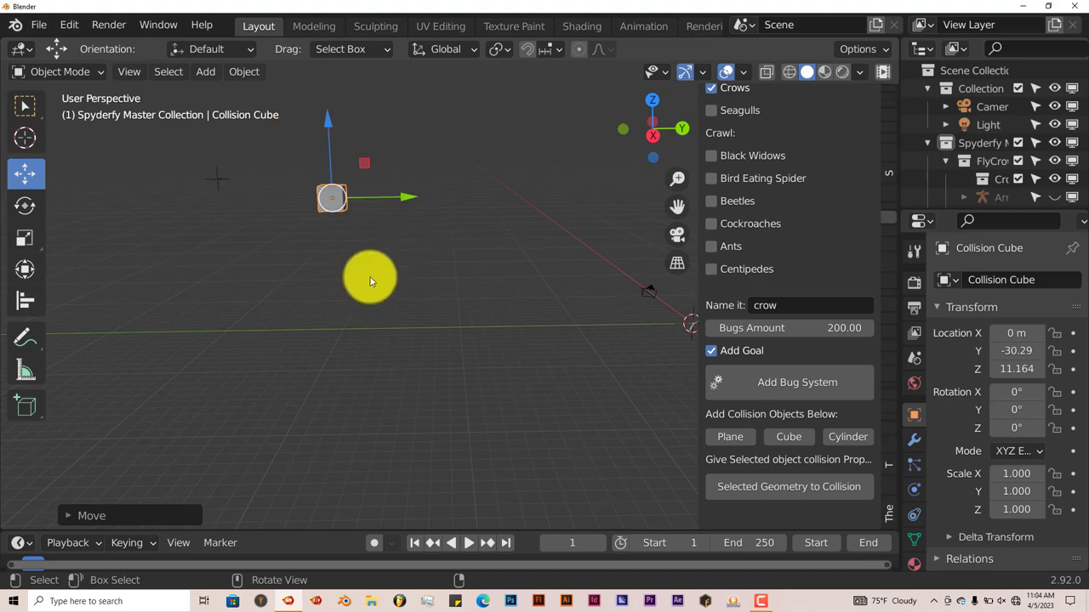
scroll(374, 280, up, 3)
drag(672, 210, 703, 267)
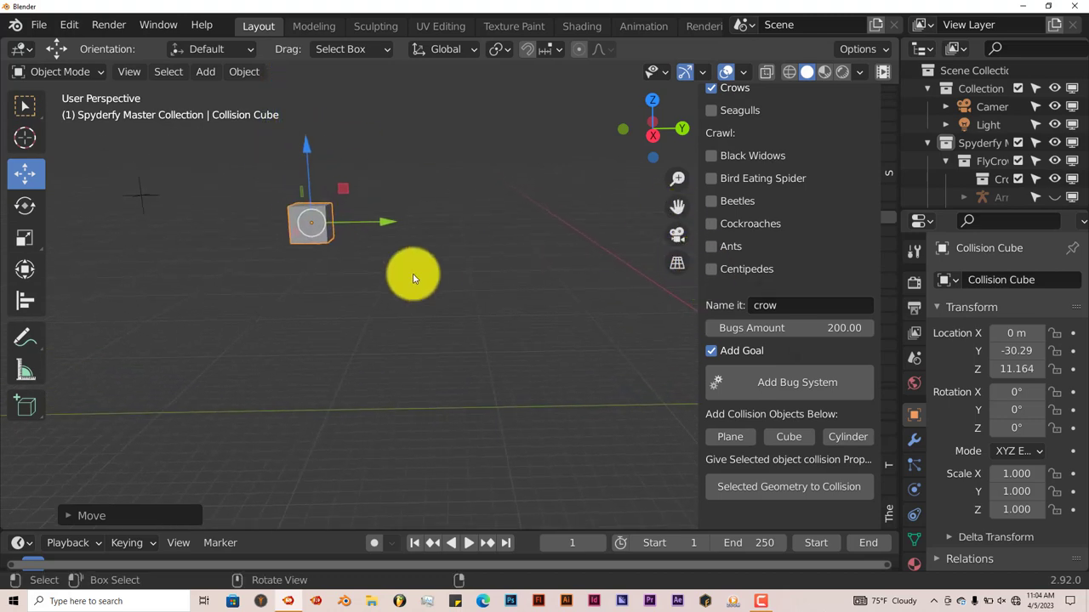
Step: Run the animation and watch the crow flock stream around the Collision Cube
click(470, 544)
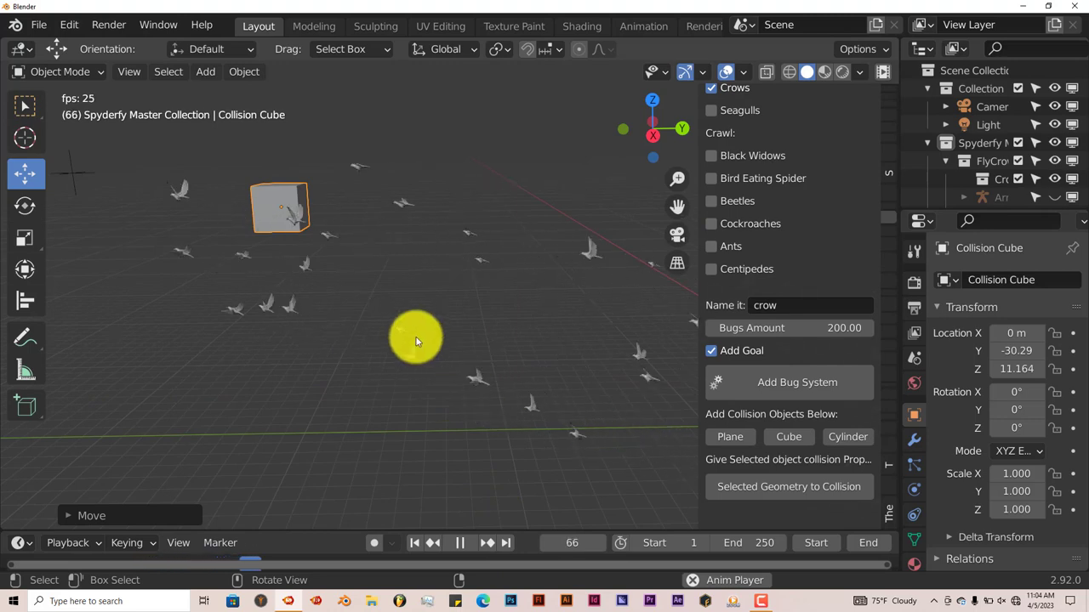
scroll(336, 252, up, 3)
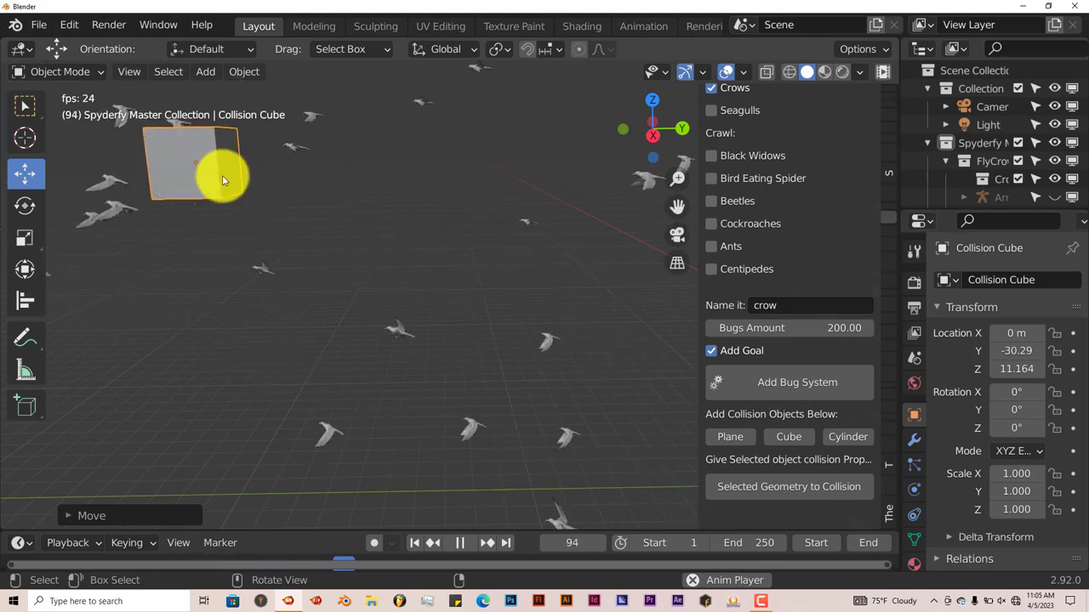
Step: Pause playback and rewind the timeline to frame 1
click(462, 541)
click(417, 545)
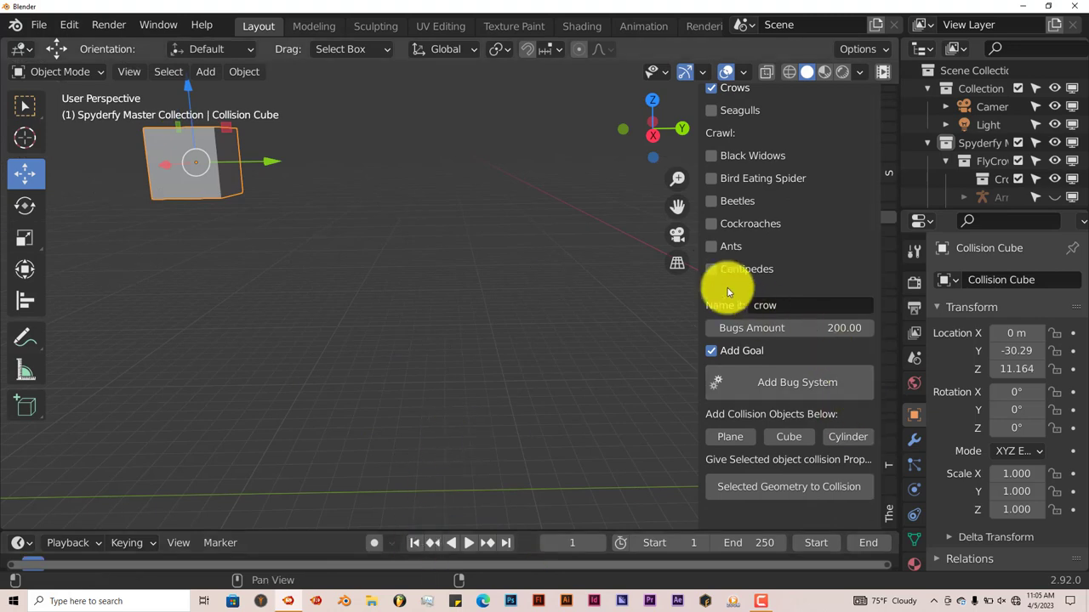
drag(682, 214, 748, 268)
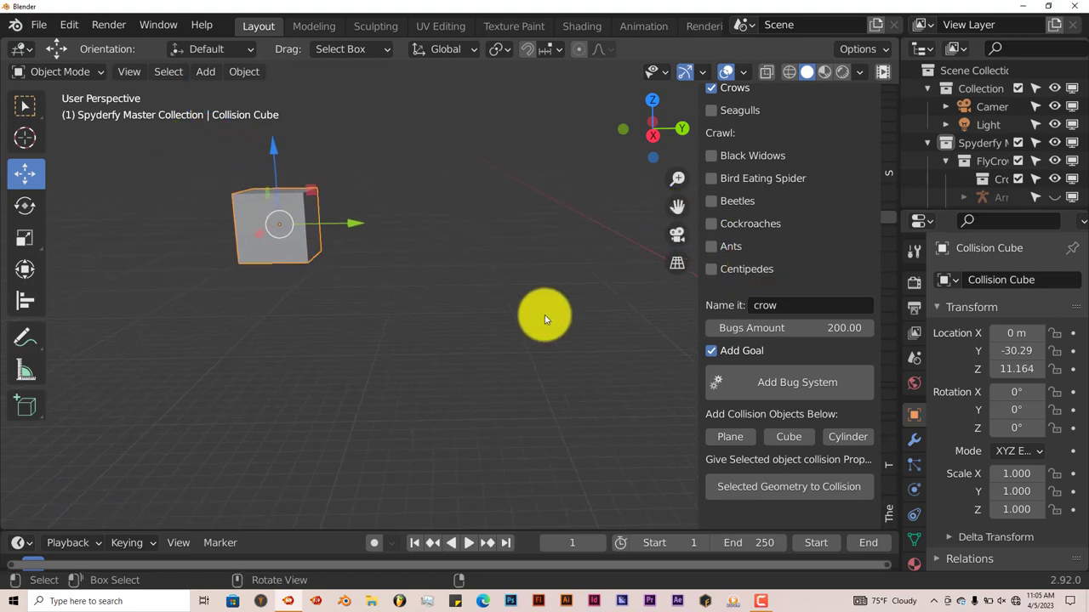